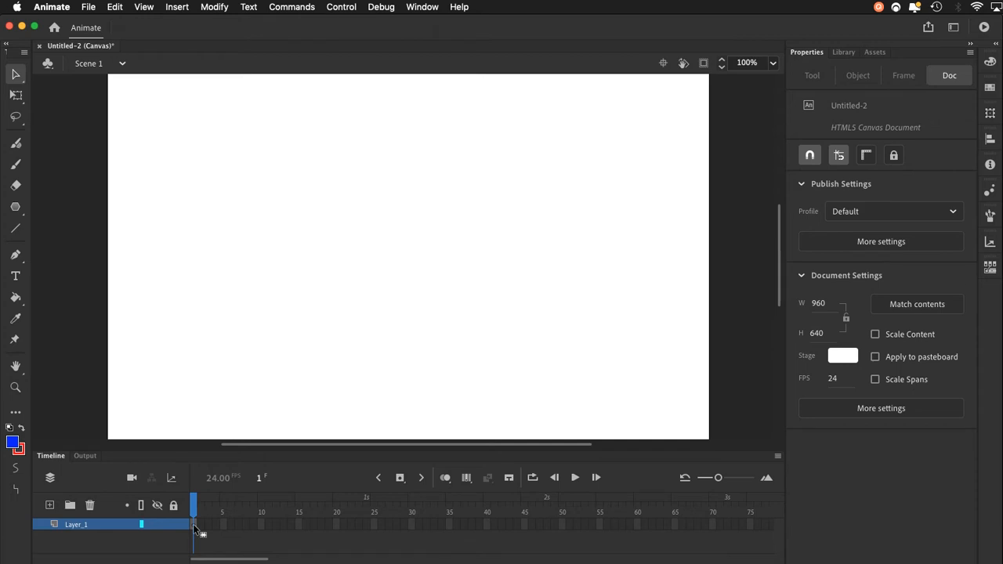
# Set the fill colour to green (#00FF00) and the stroke colour to black (#000000).
pyautogui.click(13, 444)
pyautogui.click(123, 493)
pyautogui.click(19, 448)
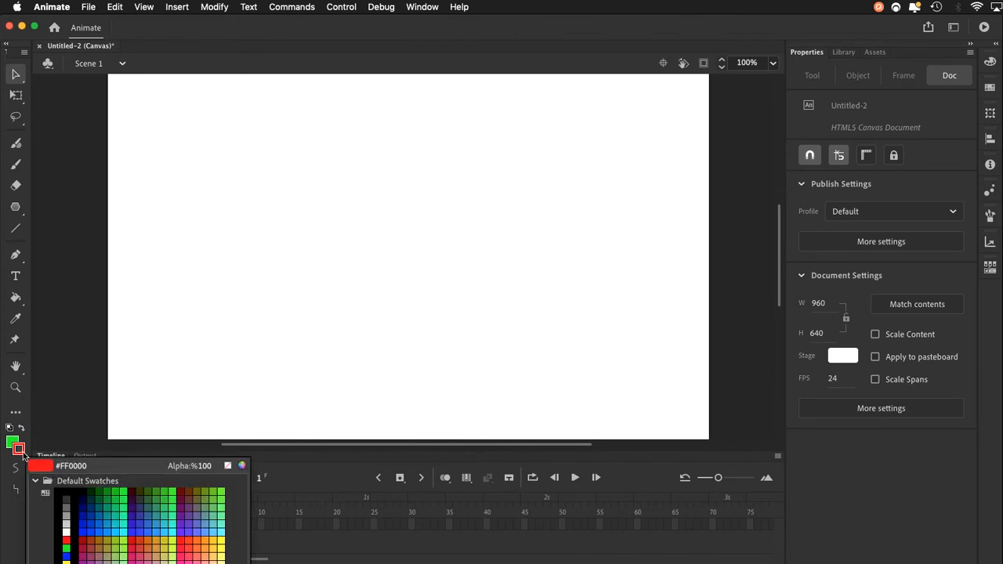
pyautogui.click(68, 489)
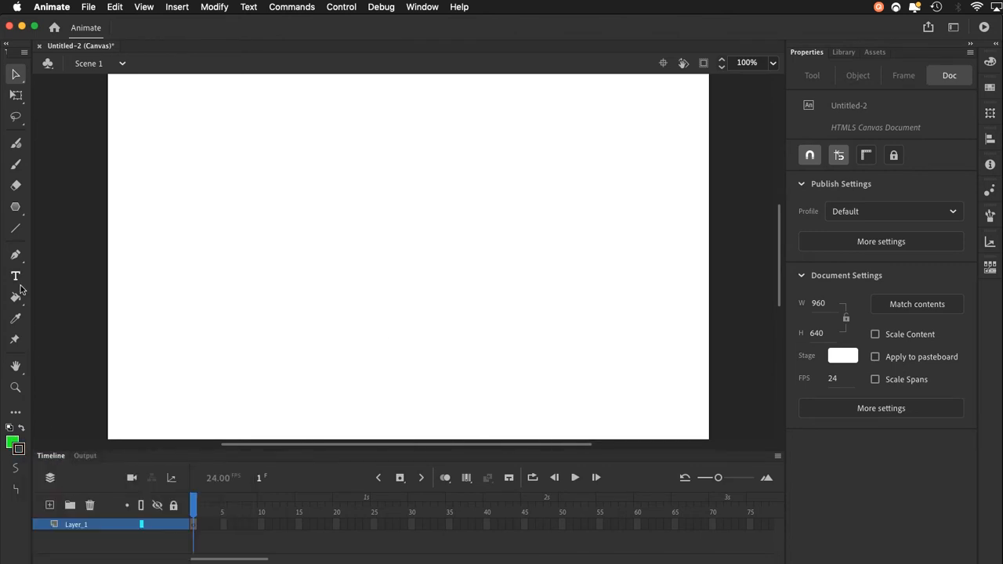
# Draw a closed irregular outline with mixed curved and straight segments on frame 1 using the Pen tool, in the stage's left half.
pyautogui.click(15, 255)
pyautogui.moveTo(190, 157); pyautogui.dragTo(199, 153)
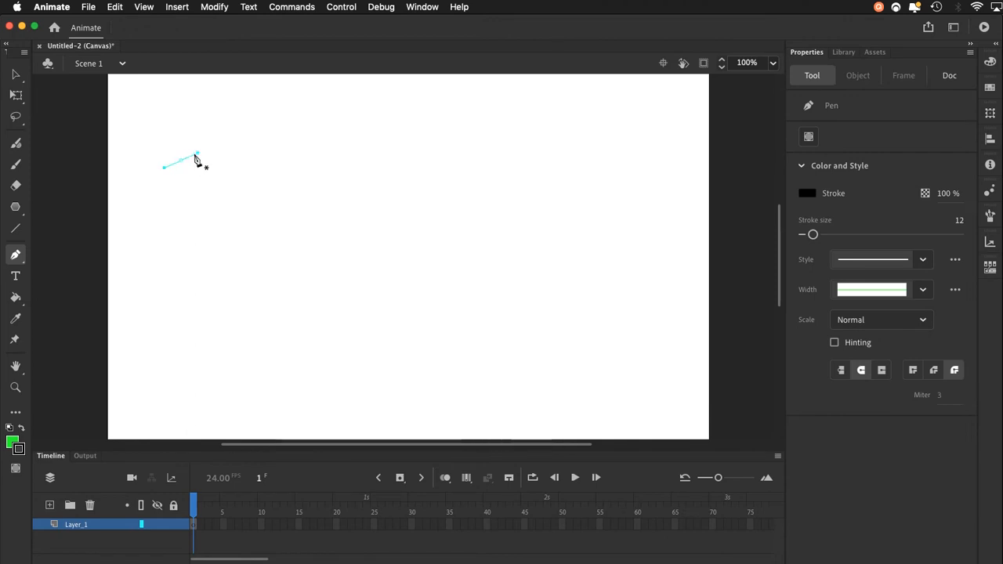
pyautogui.moveTo(287, 164)
pyautogui.mouseDown()
pyautogui.moveTo(287, 210)
pyautogui.moveTo(314, 233)
pyautogui.mouseUp()
pyautogui.moveTo(302, 275); pyautogui.dragTo(256, 290)
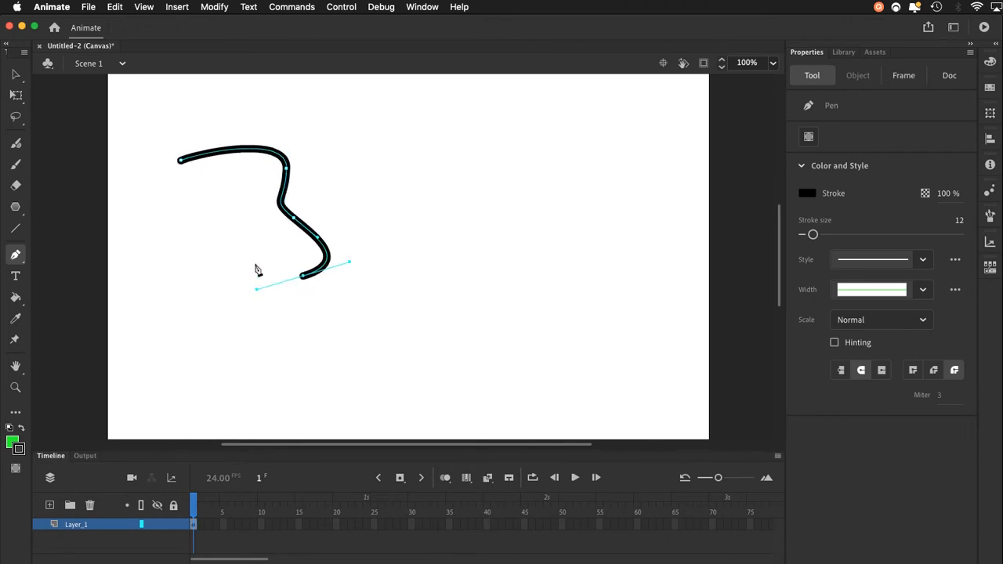
pyautogui.click(262, 244)
pyautogui.click(203, 310)
pyautogui.click(171, 287)
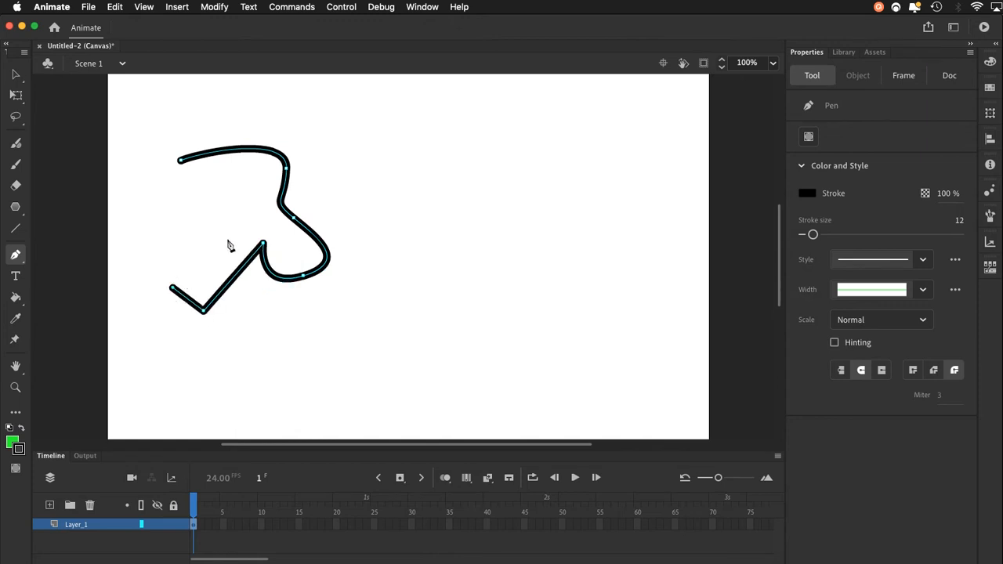
pyautogui.click(227, 239)
pyautogui.click(161, 246)
pyautogui.moveTo(186, 218); pyautogui.dragTo(161, 173)
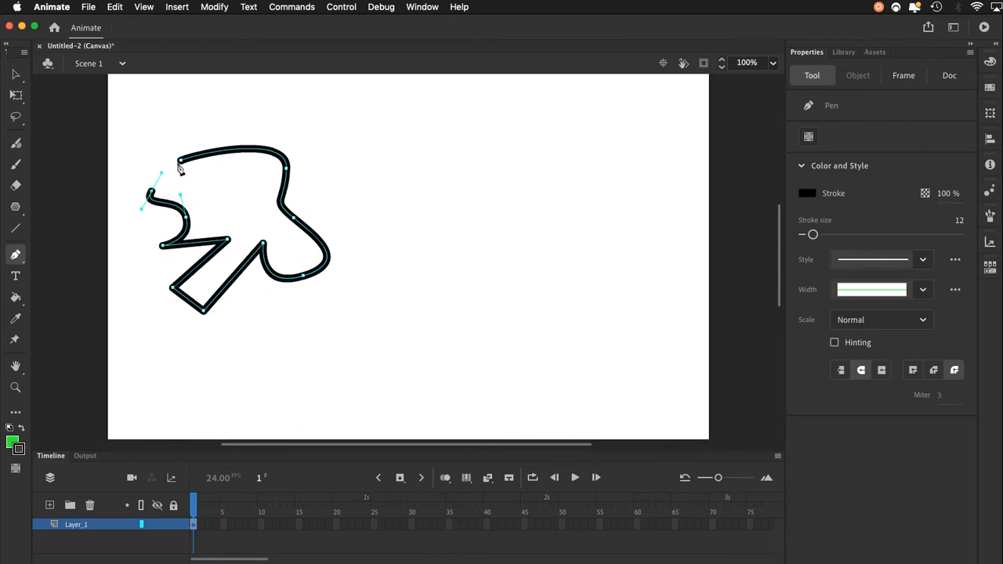
pyautogui.click(181, 160)
# Fill the closed irregular outline with green using the Paint Bucket.
pyautogui.click(19, 299)
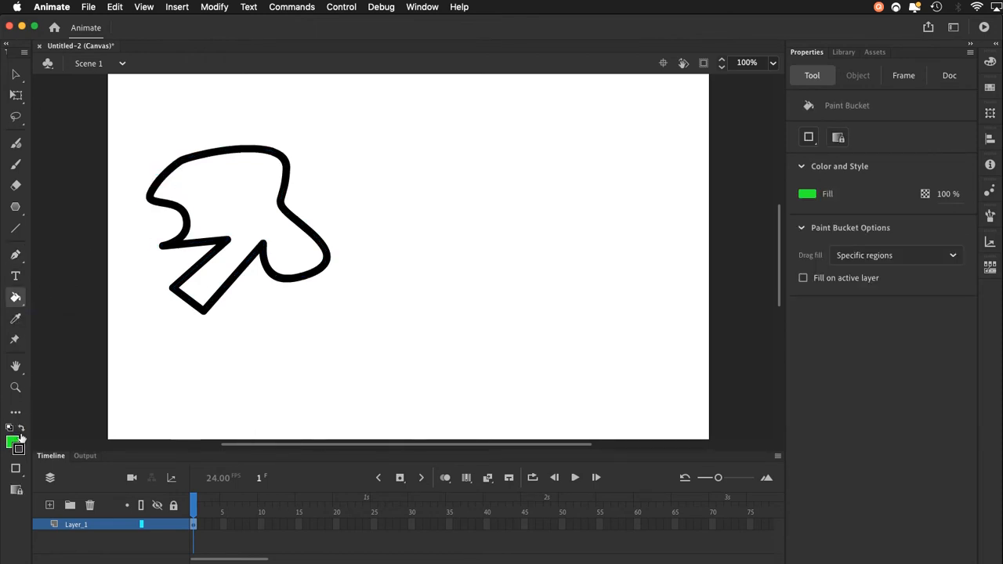
pyautogui.click(237, 187)
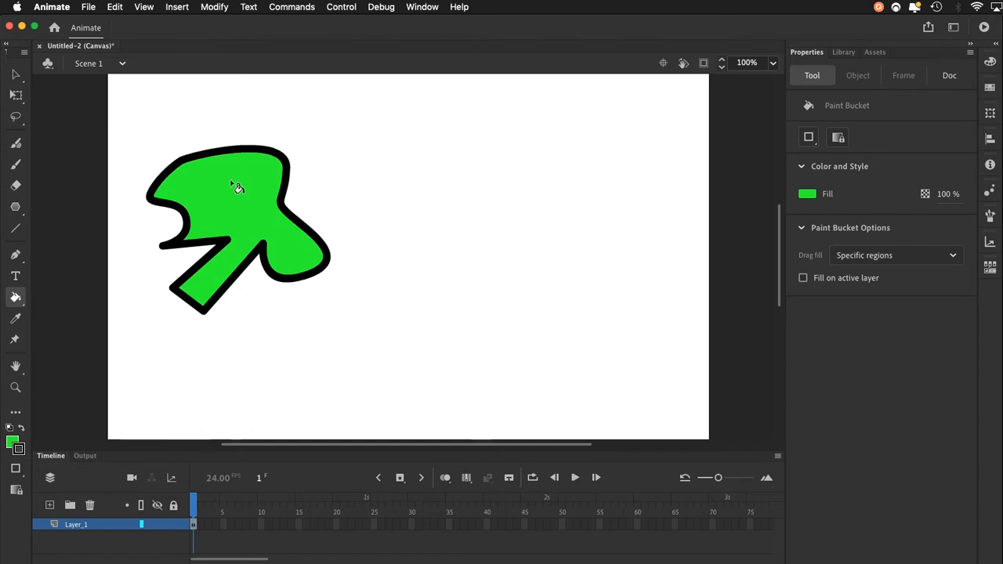
pyautogui.click(15, 75)
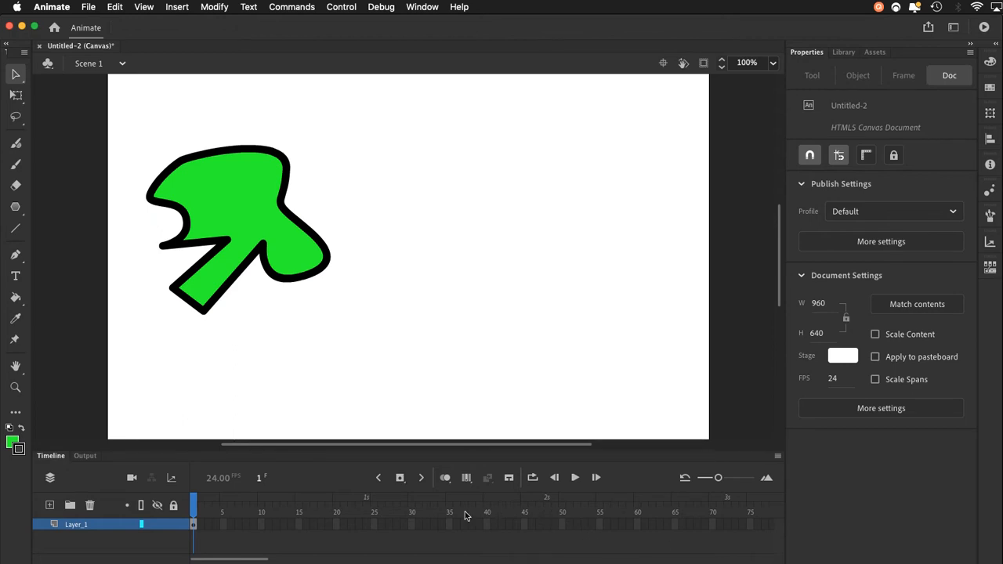
# Insert a blank keyframe at frame 72 of Layer_1 and scrub briefly between frames 70 and 72.
pyautogui.click(727, 525)
pyautogui.press('F7')
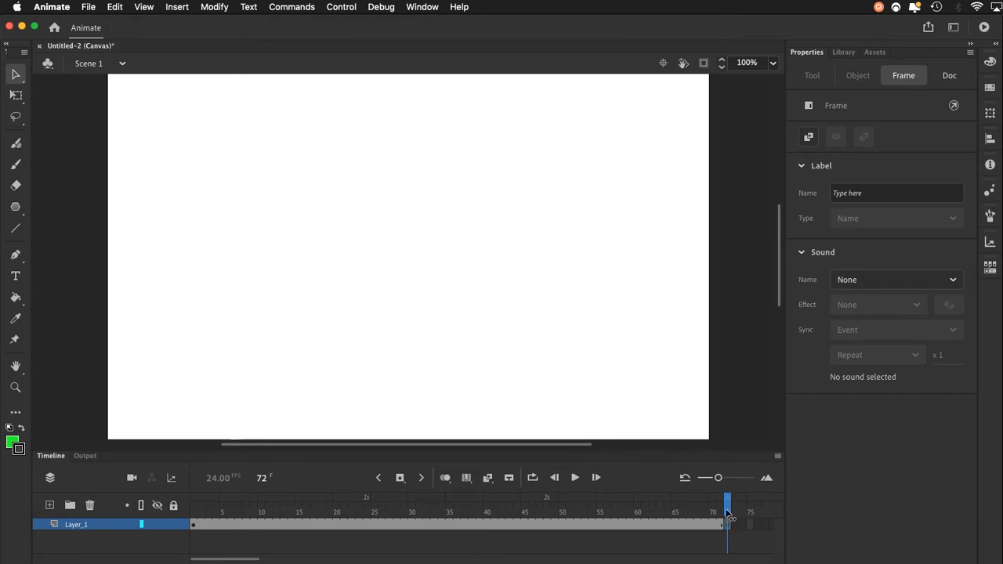
pyautogui.moveTo(727, 513); pyautogui.dragTo(717, 514)
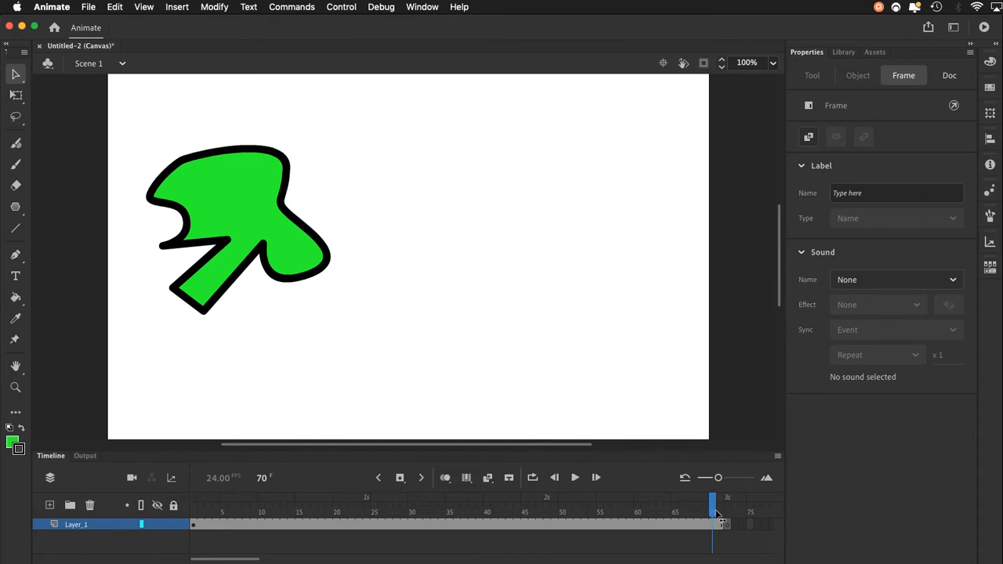
pyautogui.moveTo(717, 514); pyautogui.dragTo(728, 517)
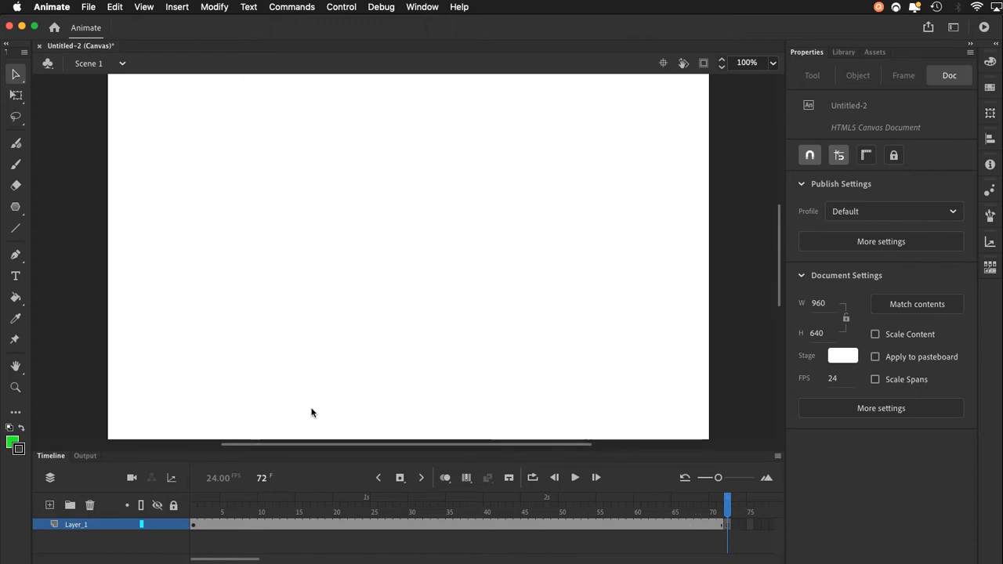
# Activate the PolyStar tool and choose the star style in its tool options.
pyautogui.click(15, 209)
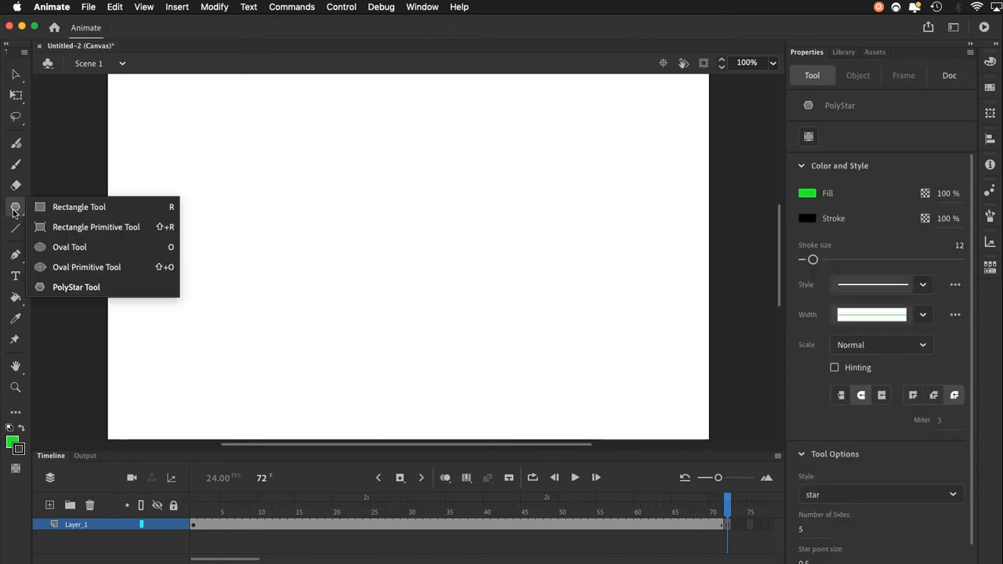
pyautogui.click(60, 287)
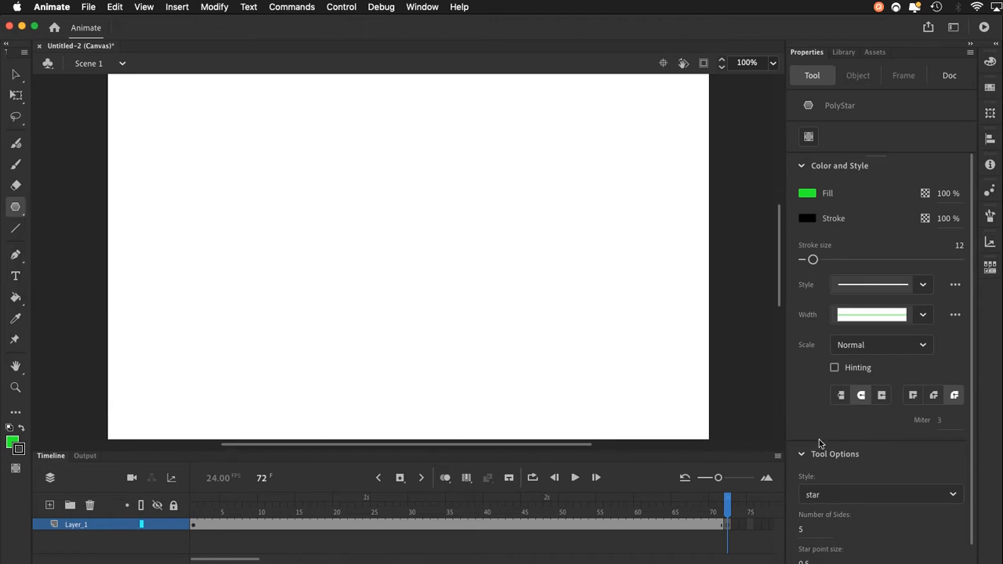
pyautogui.scroll(-1, 862, 454)
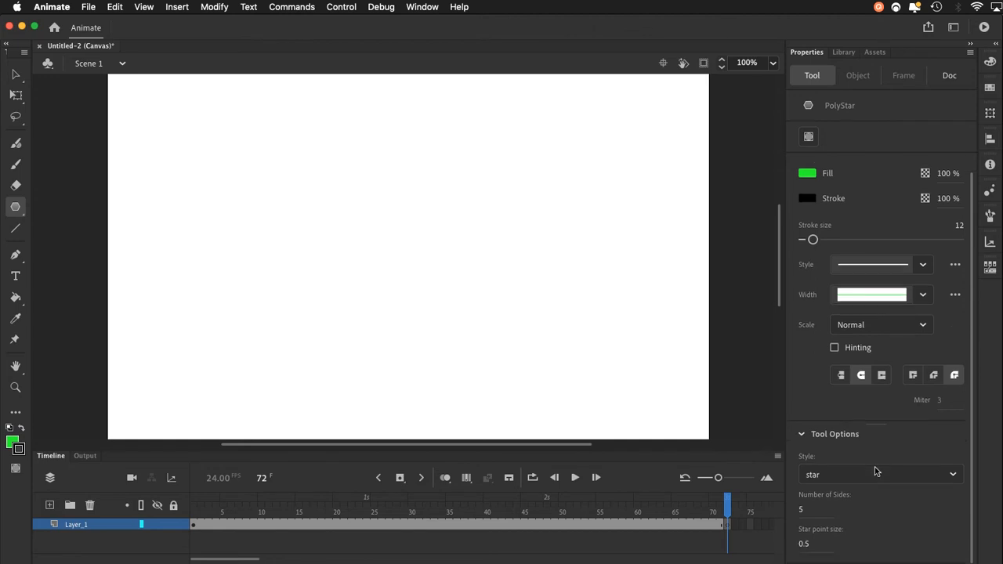
pyautogui.click(844, 475)
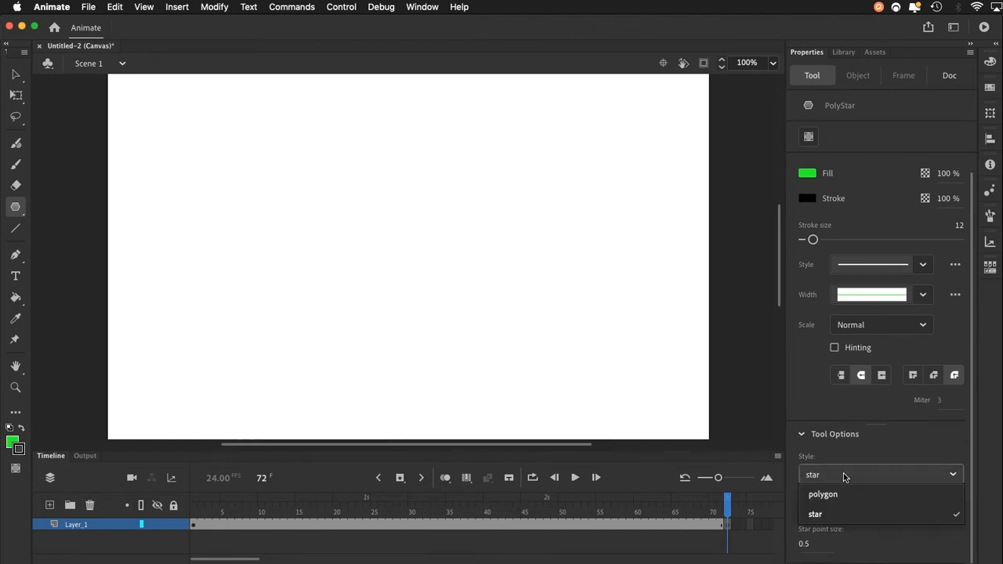
pyautogui.click(841, 515)
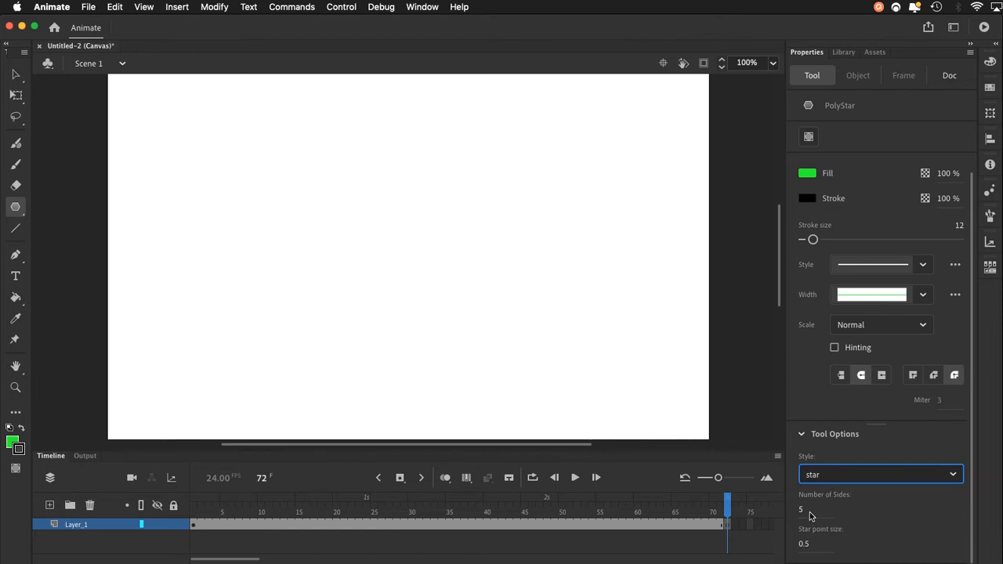
# Set the fill colour to red and the stroke colour to blue for the star.
pyautogui.click(11, 443)
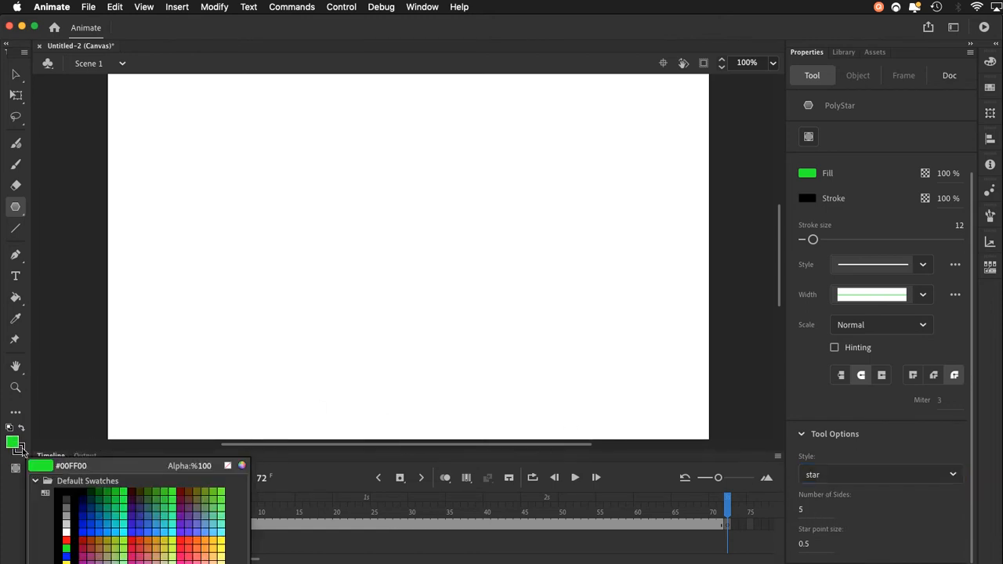
pyautogui.click(70, 539)
pyautogui.click(19, 448)
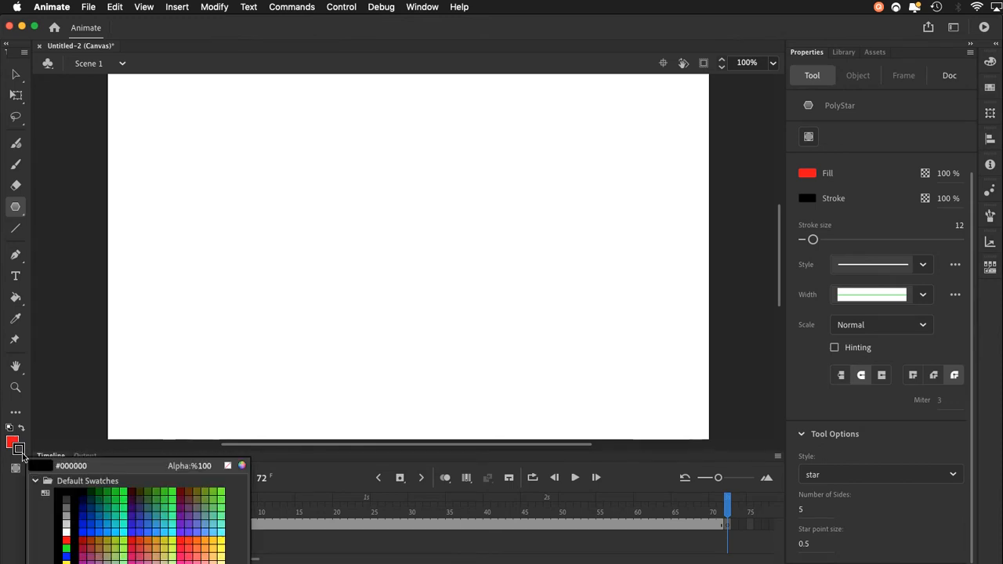
pyautogui.click(88, 527)
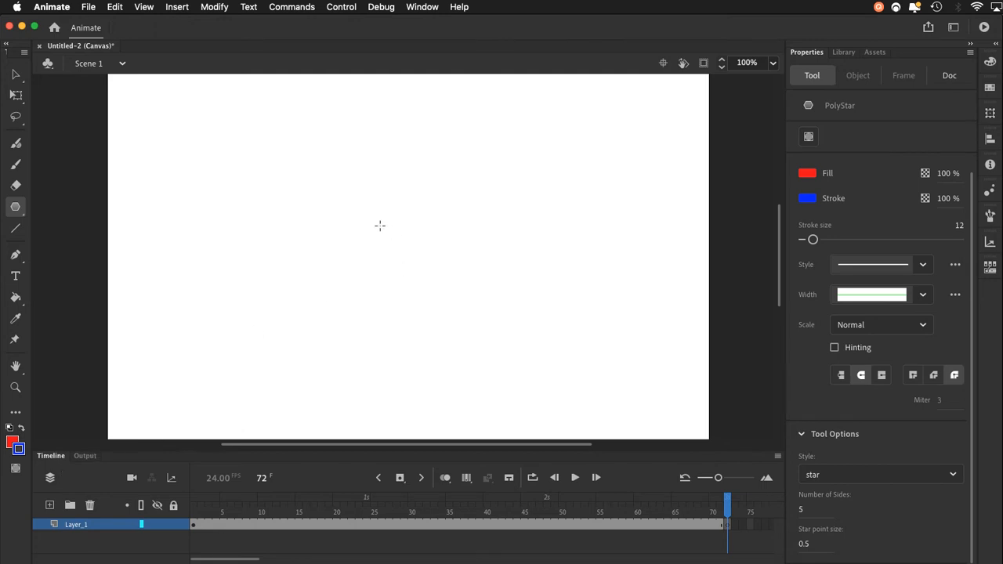
# Draw a five-pointed star about 344 by 328 px on frame 72 and move it to the stage's lower-right area.
pyautogui.moveTo(371, 210)
pyautogui.mouseDown()
pyautogui.moveTo(445, 309)
pyautogui.moveTo(438, 300)
pyautogui.mouseUp()
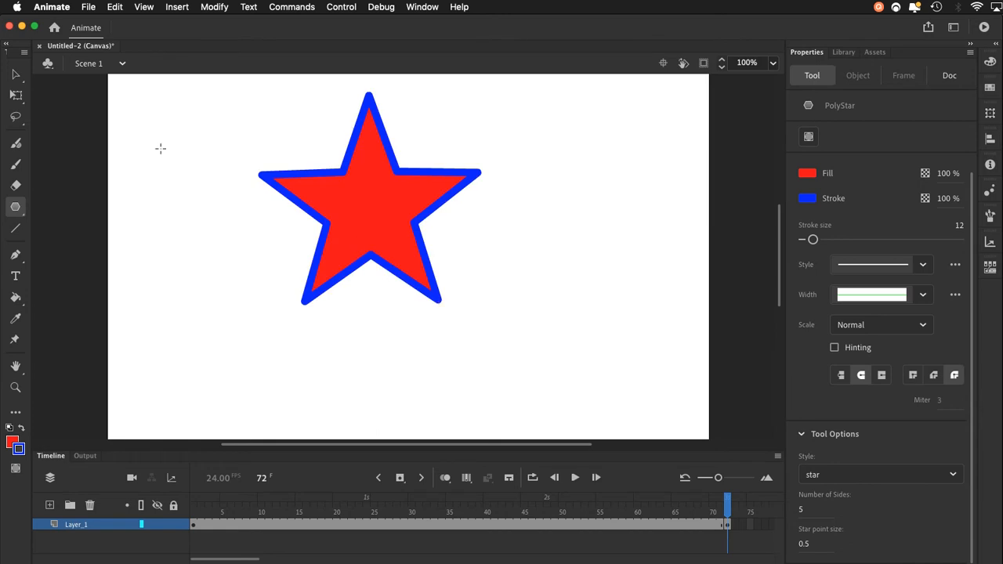
pyautogui.click(16, 74)
pyautogui.doubleClick(343, 208)
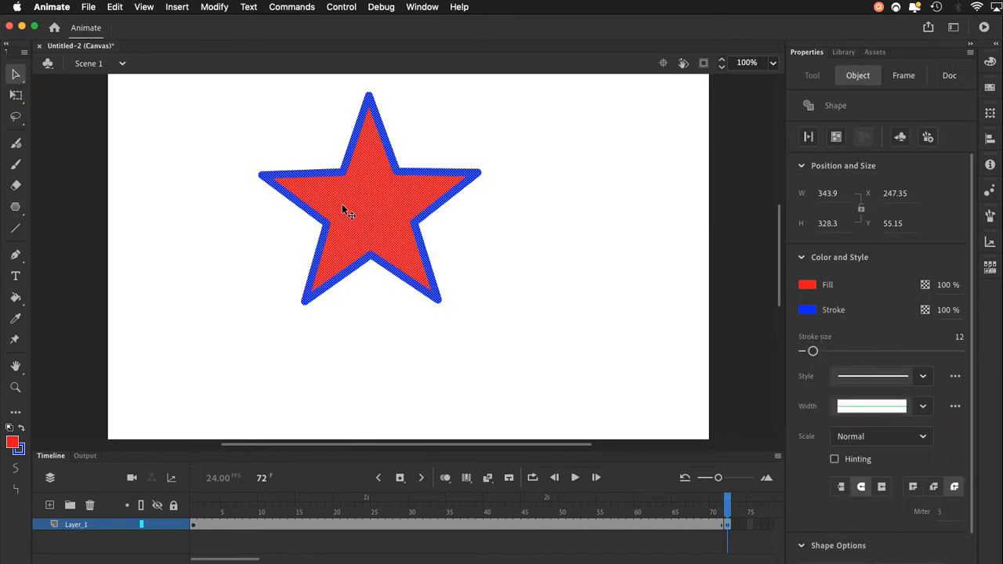
pyautogui.moveTo(343, 208)
pyautogui.mouseDown()
pyautogui.moveTo(387, 238)
pyautogui.moveTo(543, 279)
pyautogui.mouseUp()
pyautogui.click(421, 326)
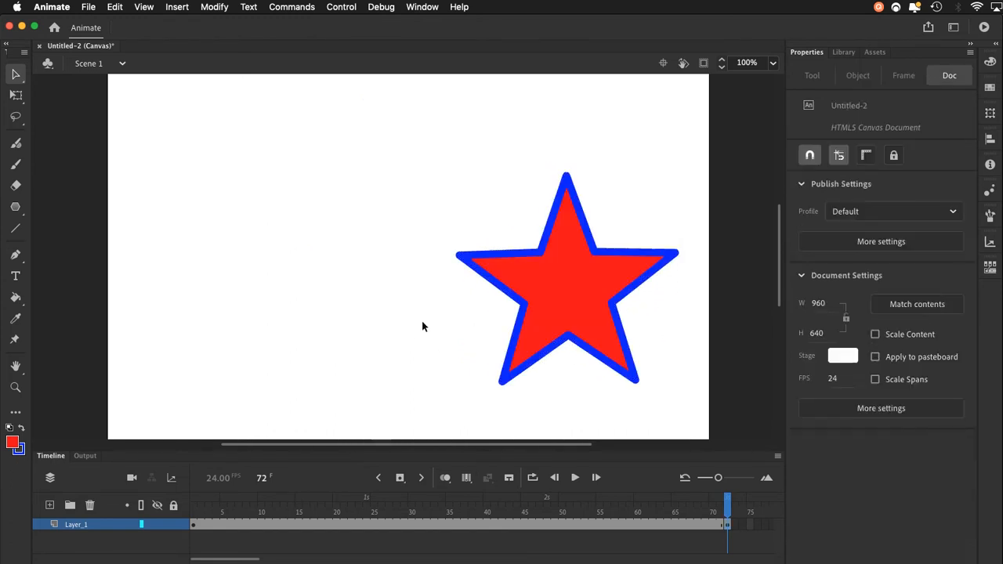
# Create a shape tween between the keyframes at frames 1 and 72 and scrub through the morph.
pyautogui.click(196, 513)
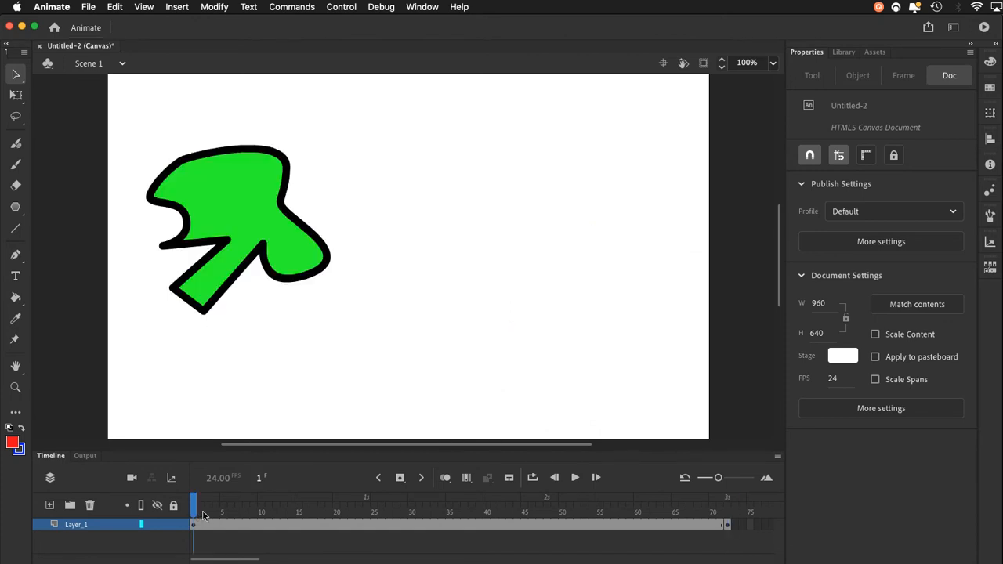
pyautogui.click(728, 513)
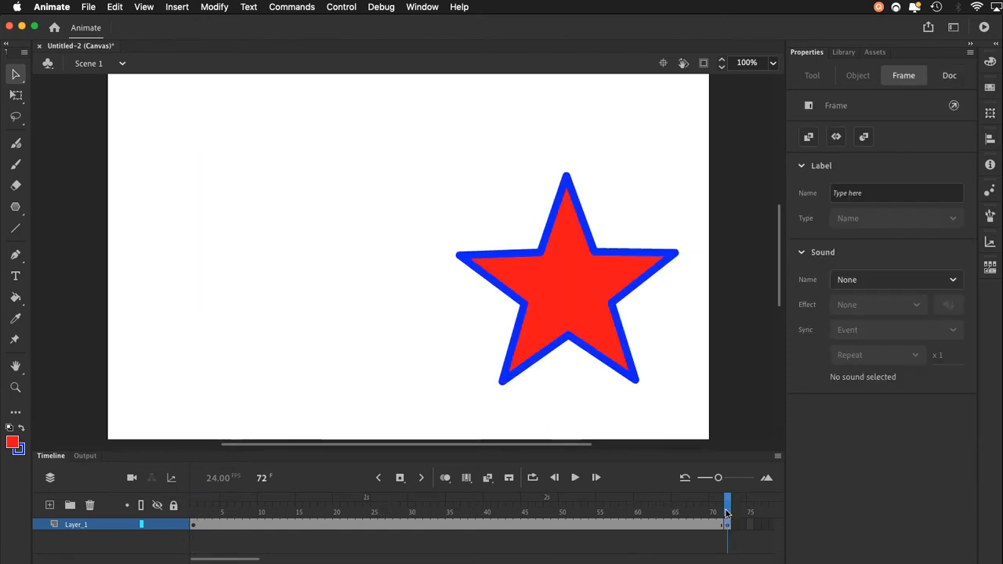
pyautogui.moveTo(727, 514); pyautogui.dragTo(729, 518)
pyautogui.click(729, 517)
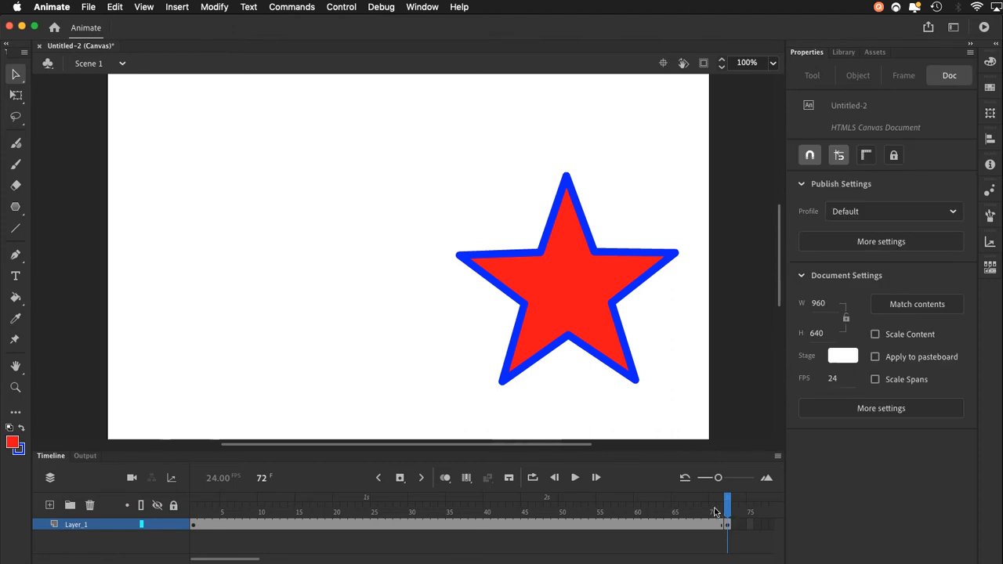
pyautogui.click(195, 517)
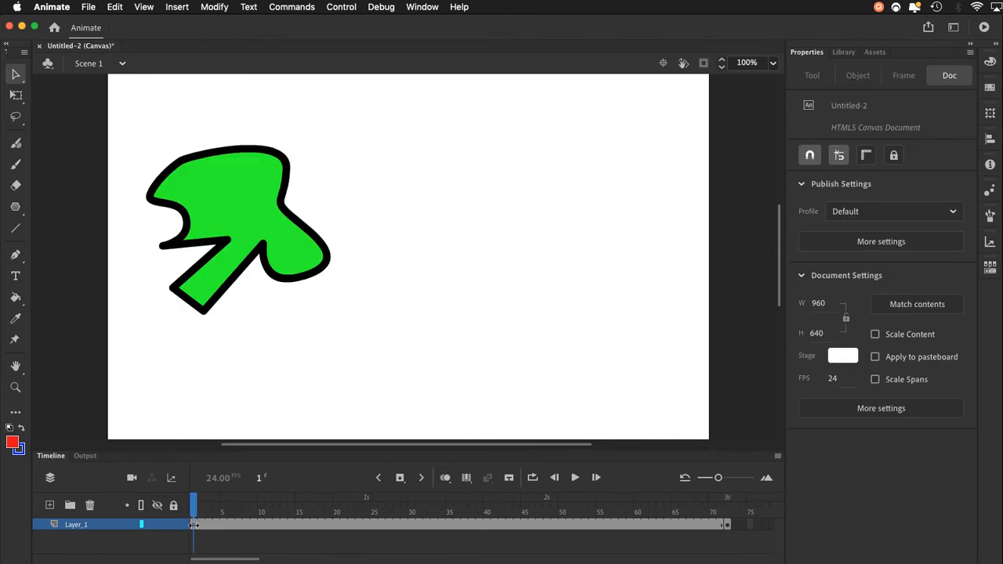
pyautogui.rightClick(193, 525)
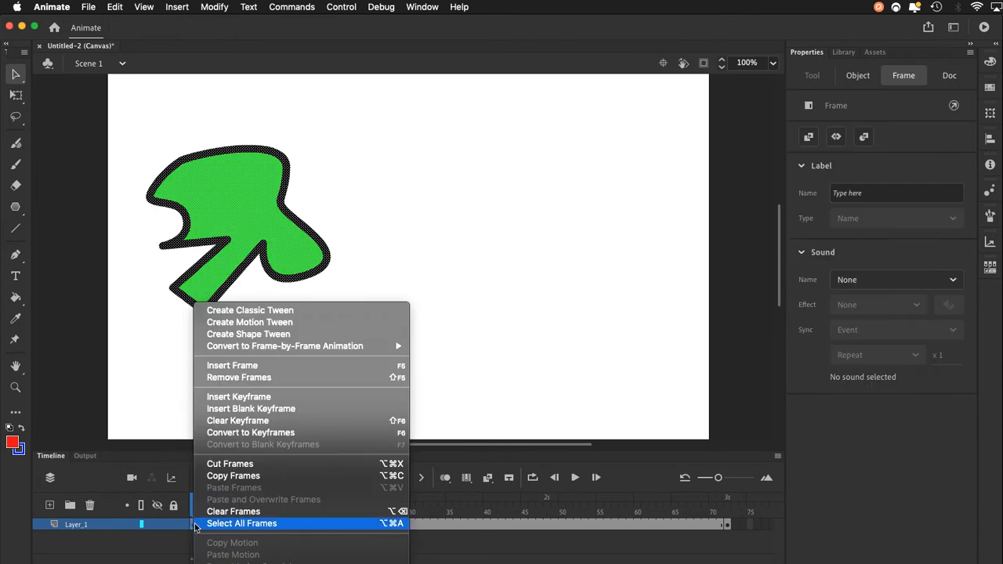
pyautogui.click(228, 335)
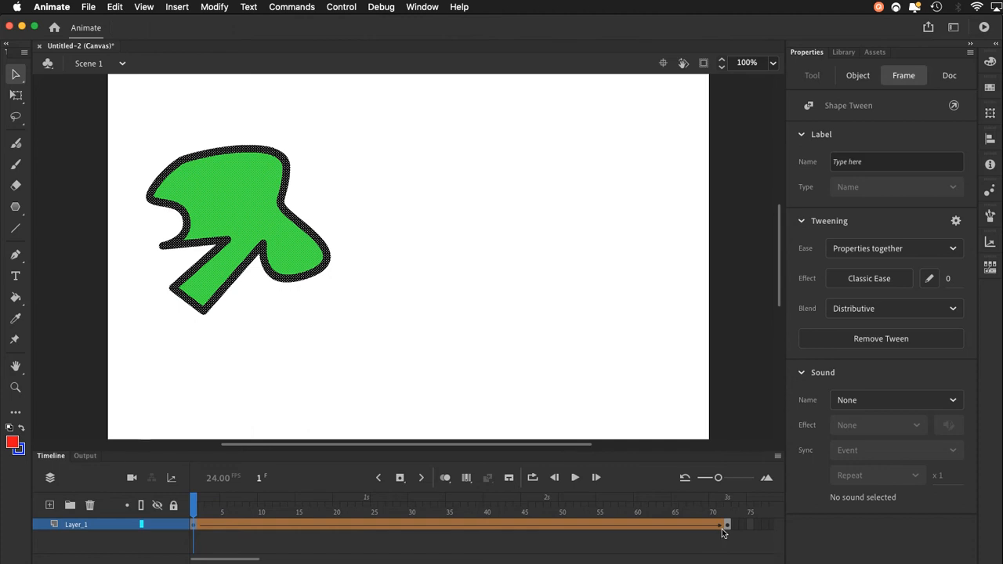
pyautogui.moveTo(194, 506); pyautogui.dragTo(707, 480)
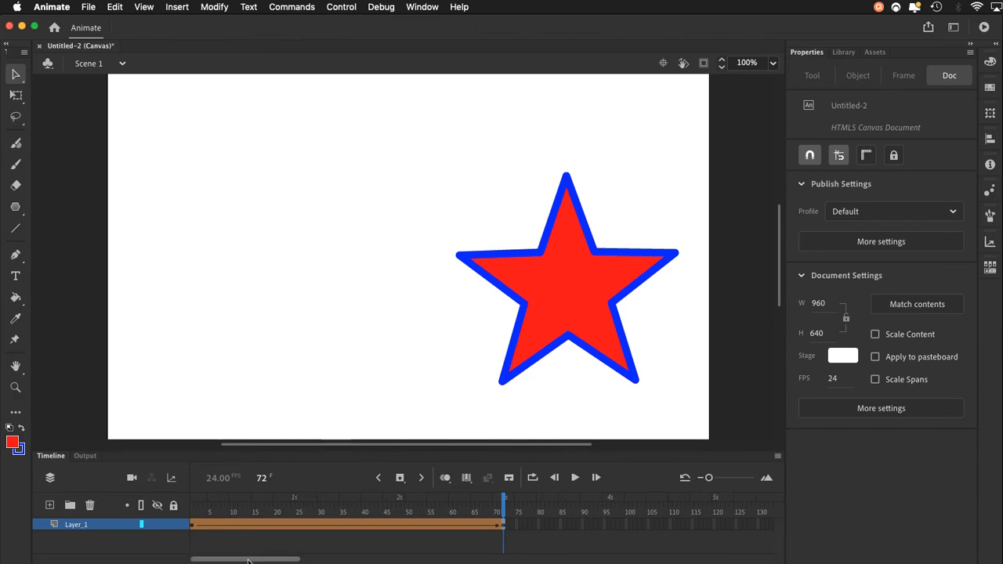
# Insert a keyframe at frame 144 of Layer_1 that keeps the star.
pyautogui.moveTo(248, 561); pyautogui.dragTo(264, 561)
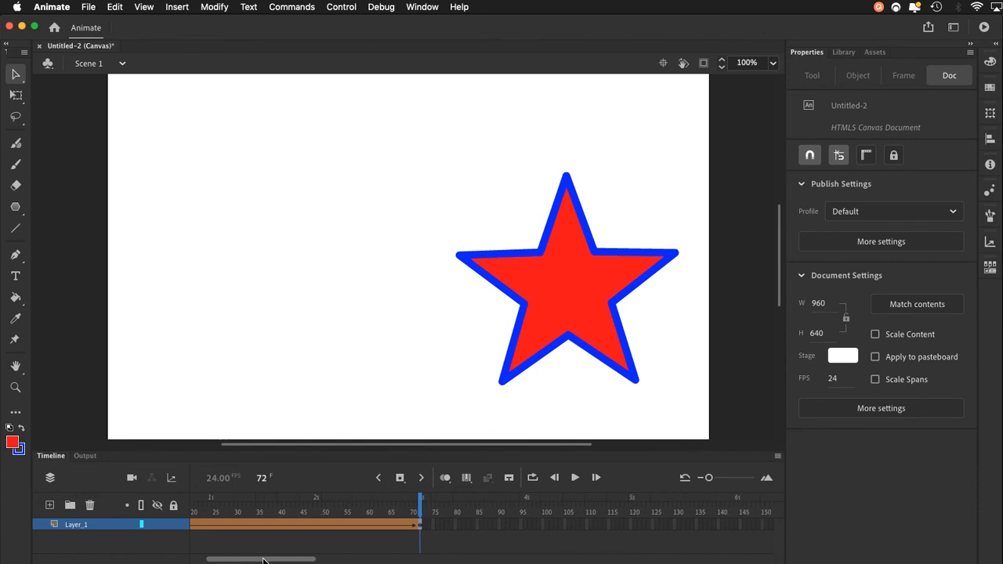
pyautogui.click(737, 525)
pyautogui.press('F5')
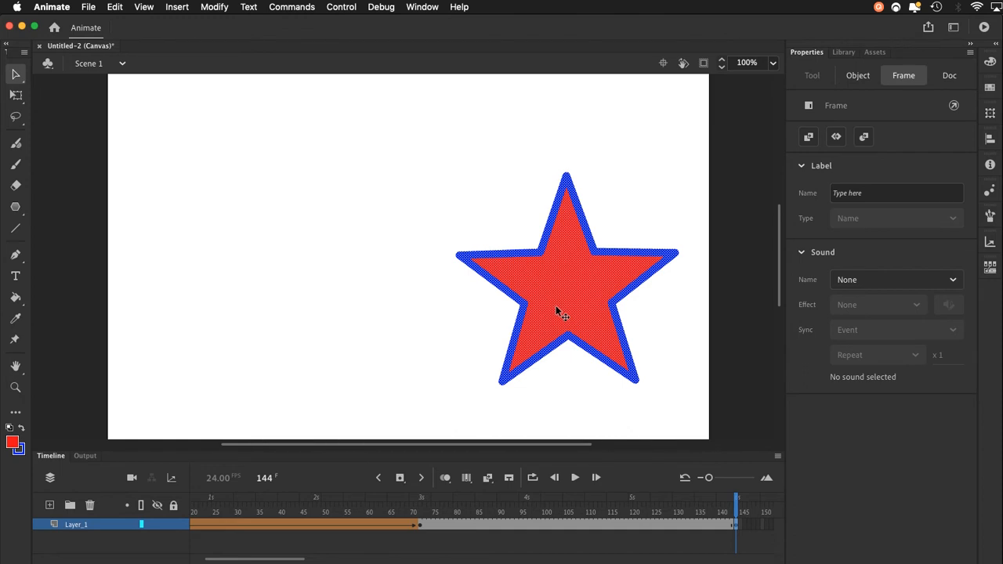
# Move the star on frame 144 to the stage's upper middle and flatten it to about 305 by 79 px with Free Transform.
pyautogui.moveTo(557, 311); pyautogui.dragTo(358, 217)
pyautogui.click(15, 97)
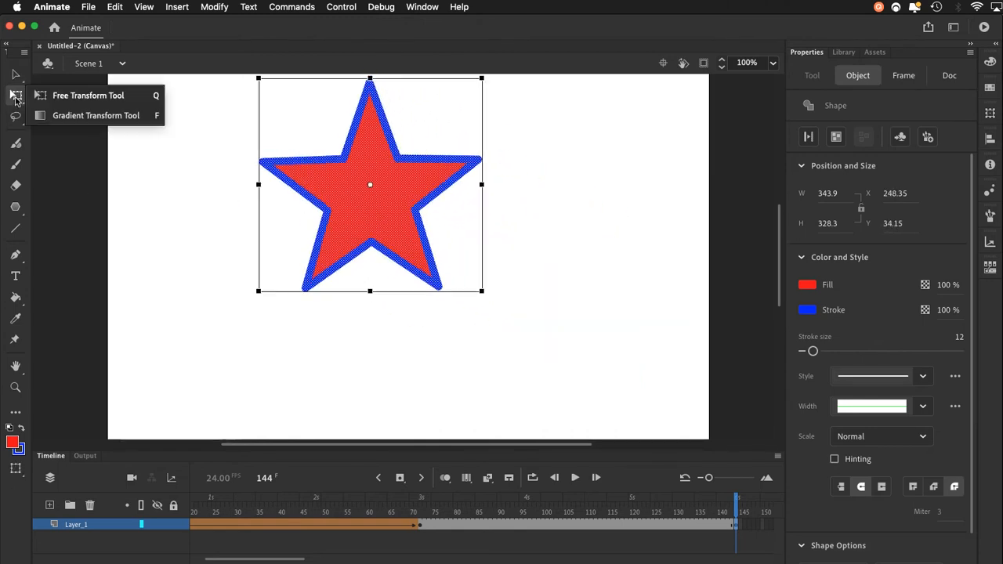
pyautogui.click(54, 98)
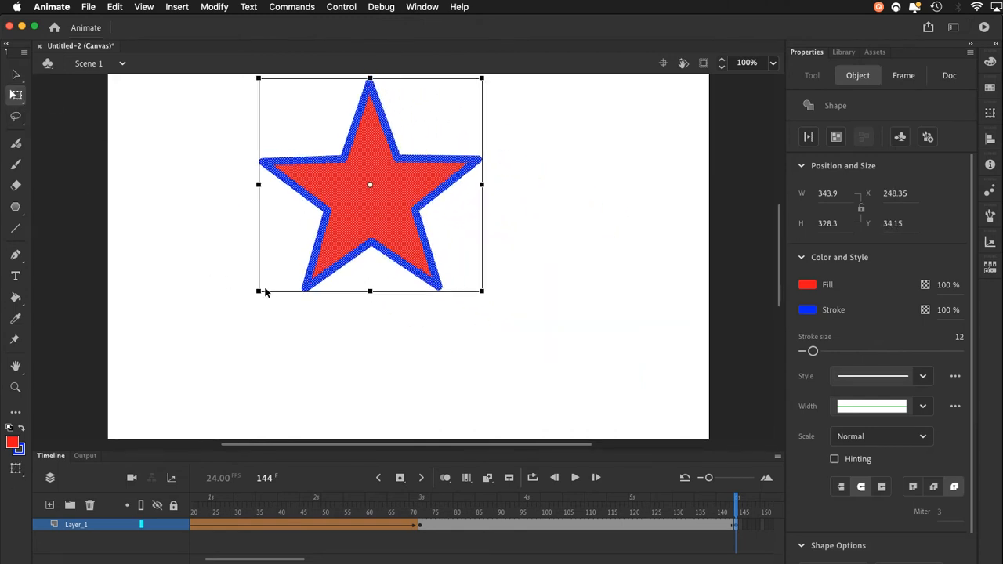
pyautogui.moveTo(258, 290); pyautogui.dragTo(270, 210)
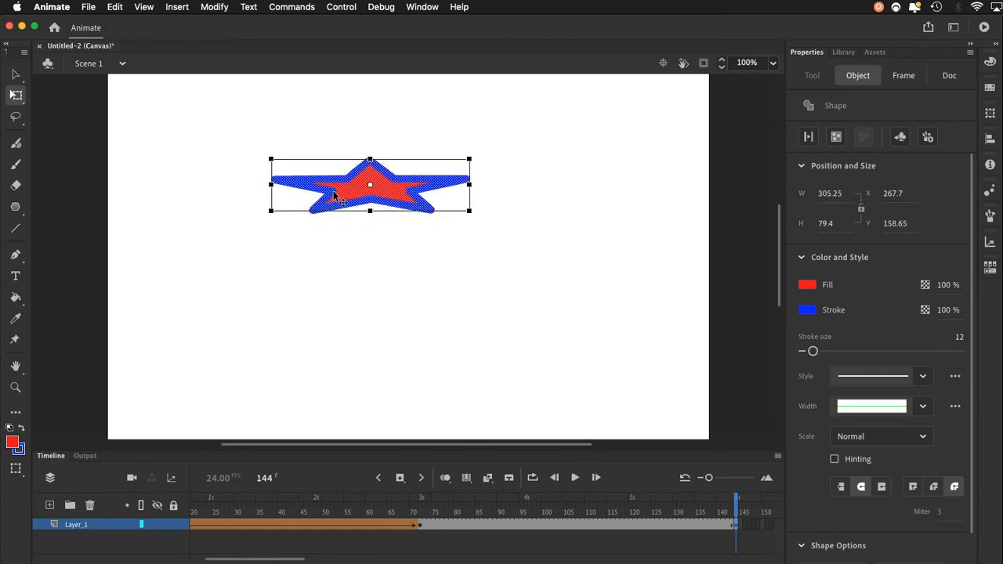
# Move the flattened star on frame 144 up near the stage's upper edge and compare it with the star on frame 72.
pyautogui.moveTo(337, 195); pyautogui.dragTo(339, 126)
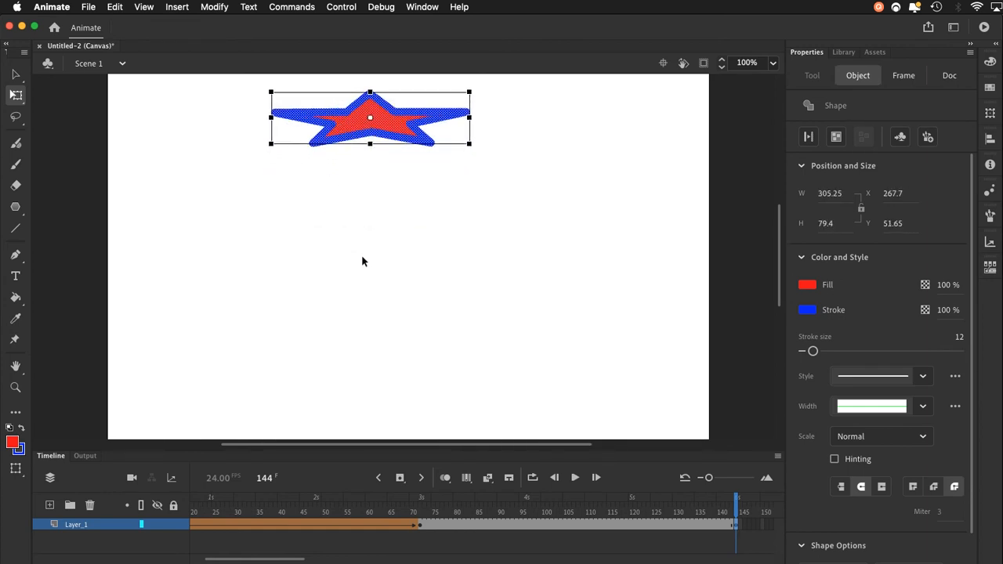
pyautogui.click(436, 512)
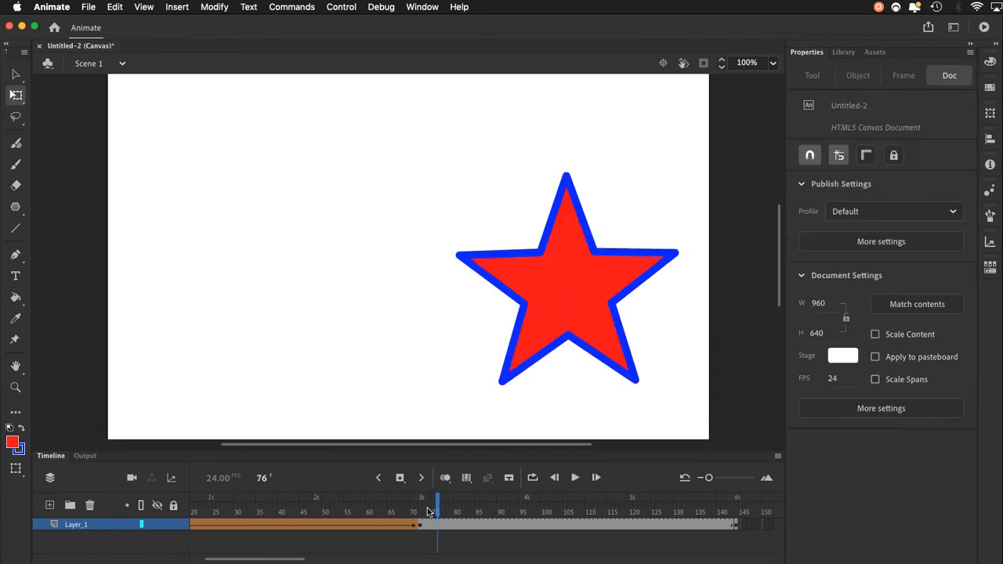
pyautogui.click(420, 511)
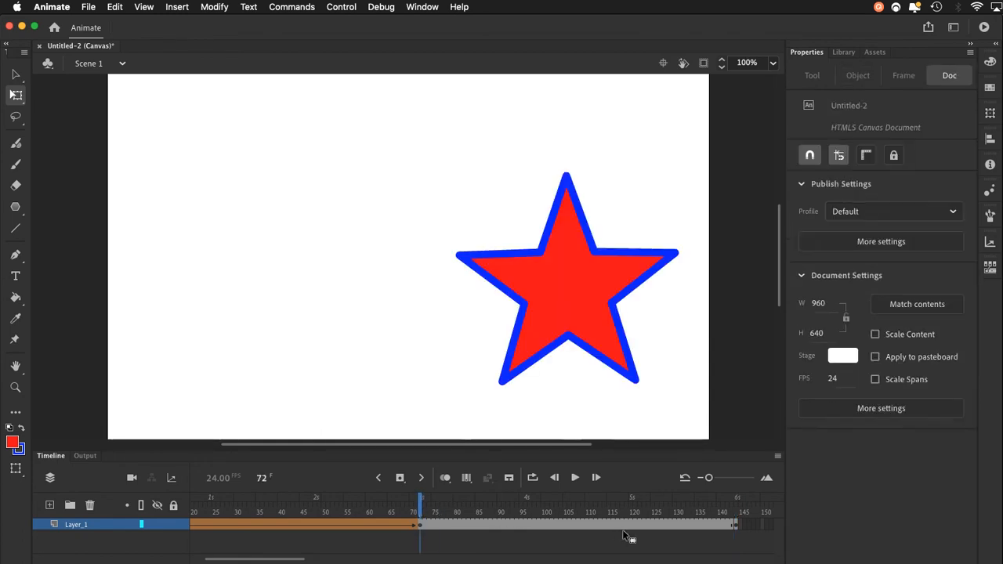
pyautogui.click(736, 512)
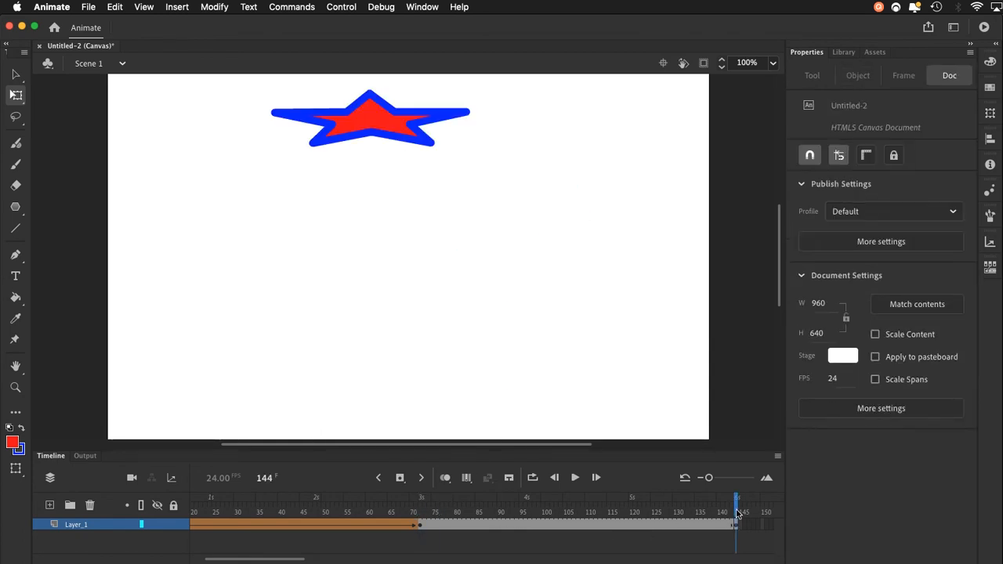
# Create a shape tween between the keyframes at frames 72 and 144 and scrub through it.
pyautogui.rightClick(421, 527)
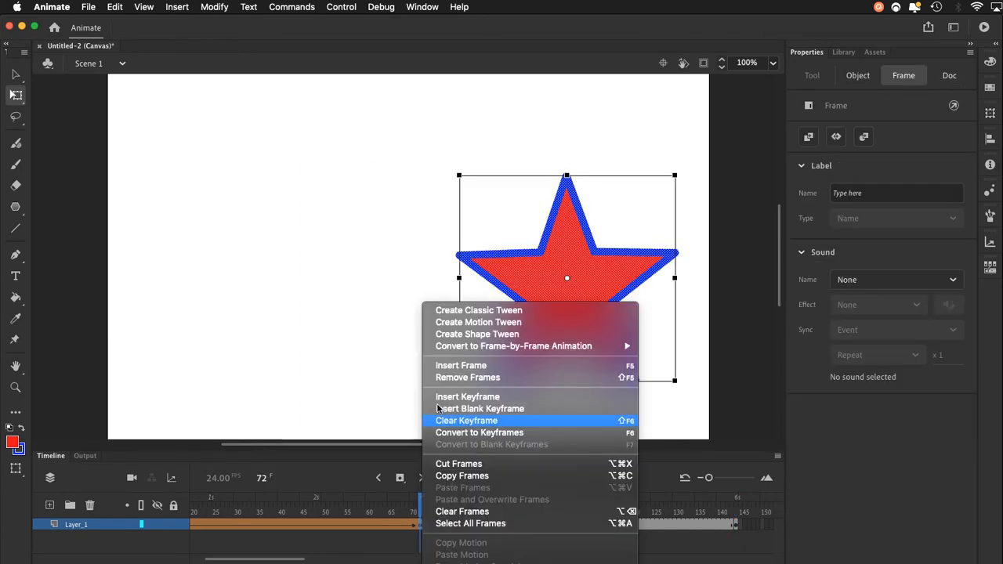
pyautogui.click(451, 339)
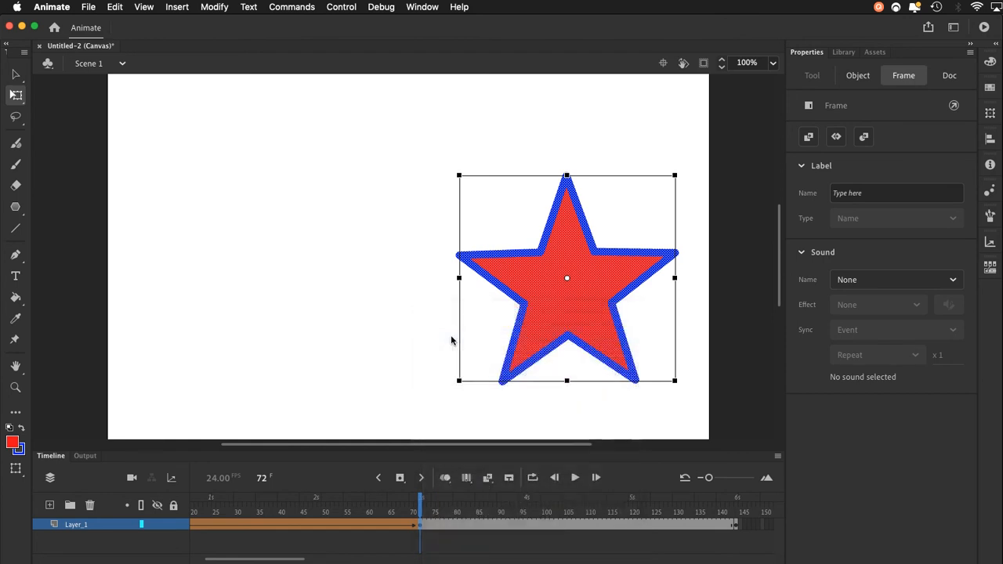
pyautogui.moveTo(420, 505); pyautogui.dragTo(736, 501)
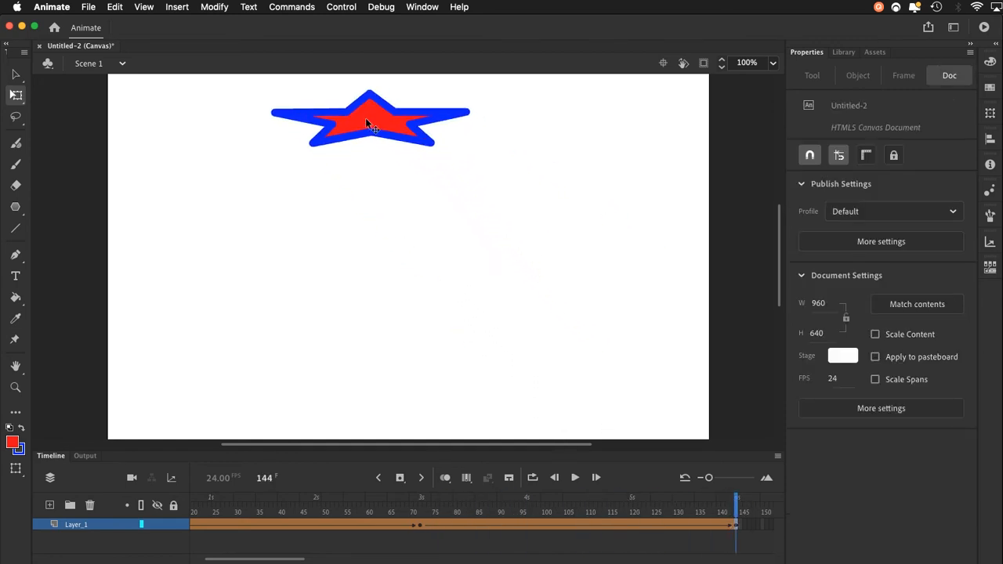
# Set the fill of the flattened star on frame 144 to green #00FF00 and scrub the tween.
pyautogui.click(367, 121)
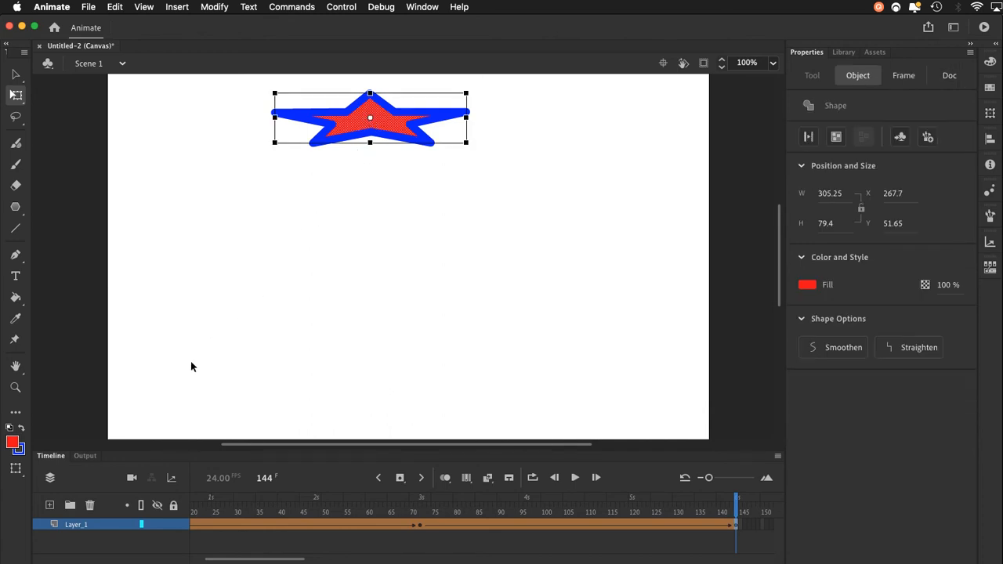
pyautogui.click(807, 286)
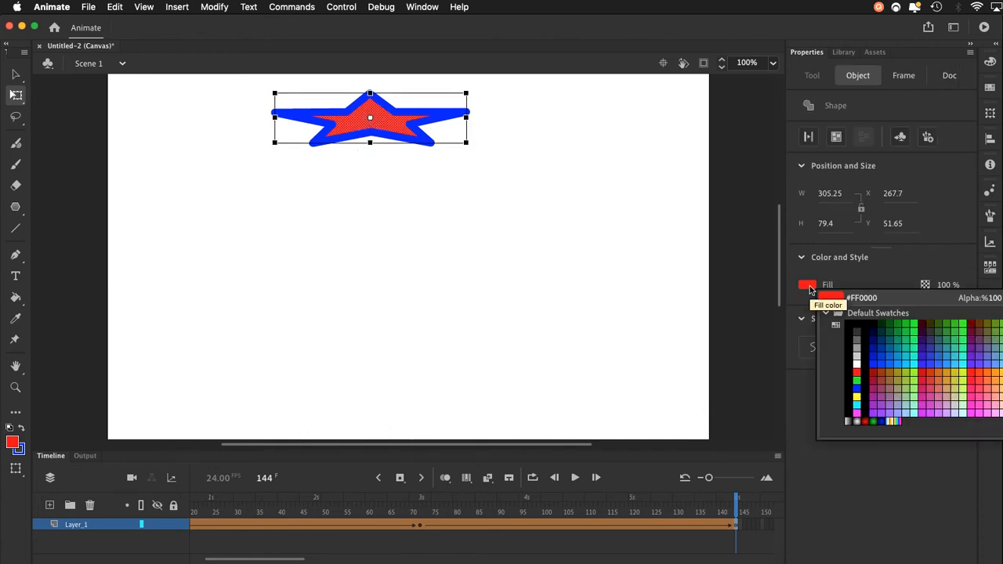
pyautogui.click(914, 323)
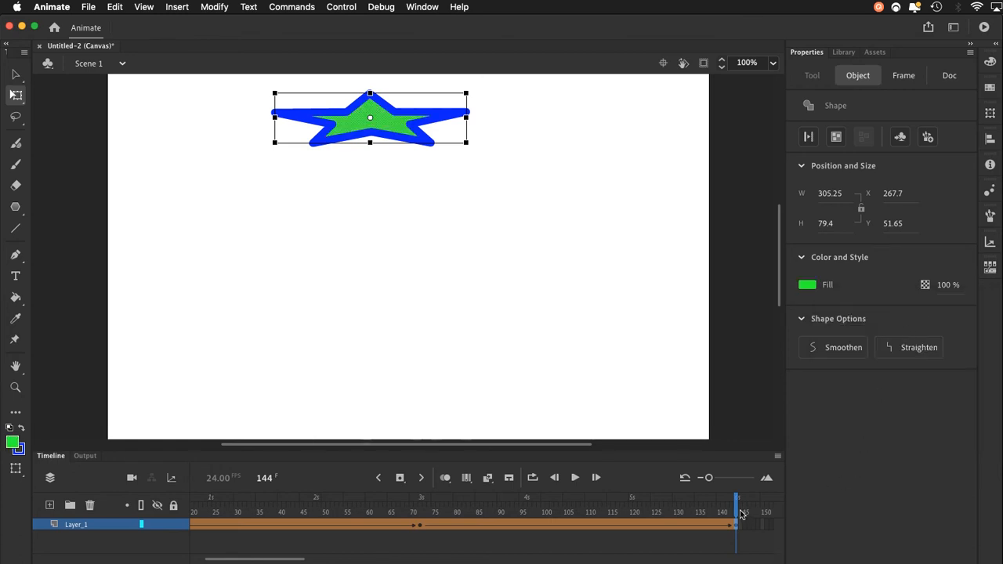
pyautogui.moveTo(737, 508); pyautogui.dragTo(572, 527)
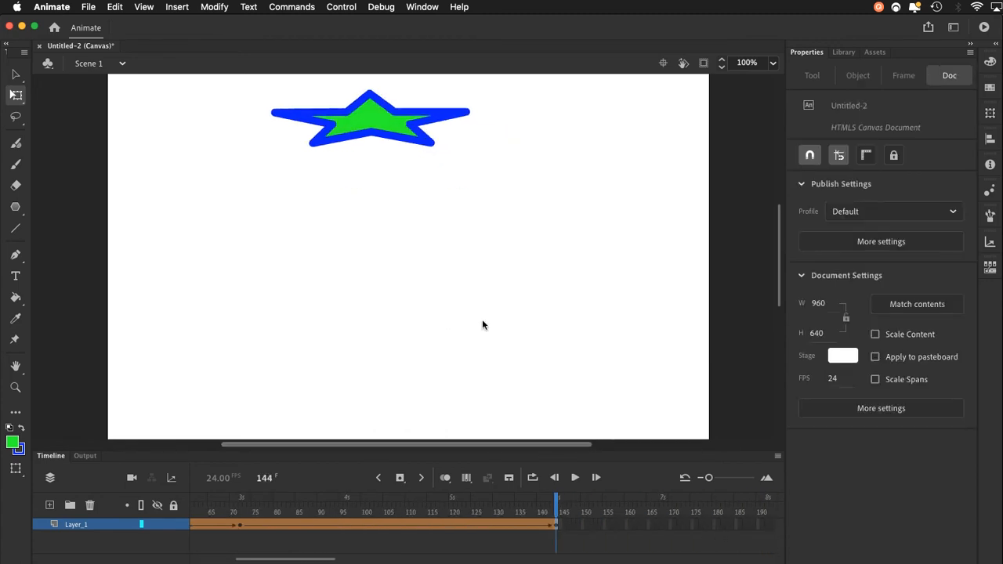
# Set the fill of the flattened star on frame 144 to magenta-pink and scrub the animation back to frame 1.
pyautogui.click(382, 122)
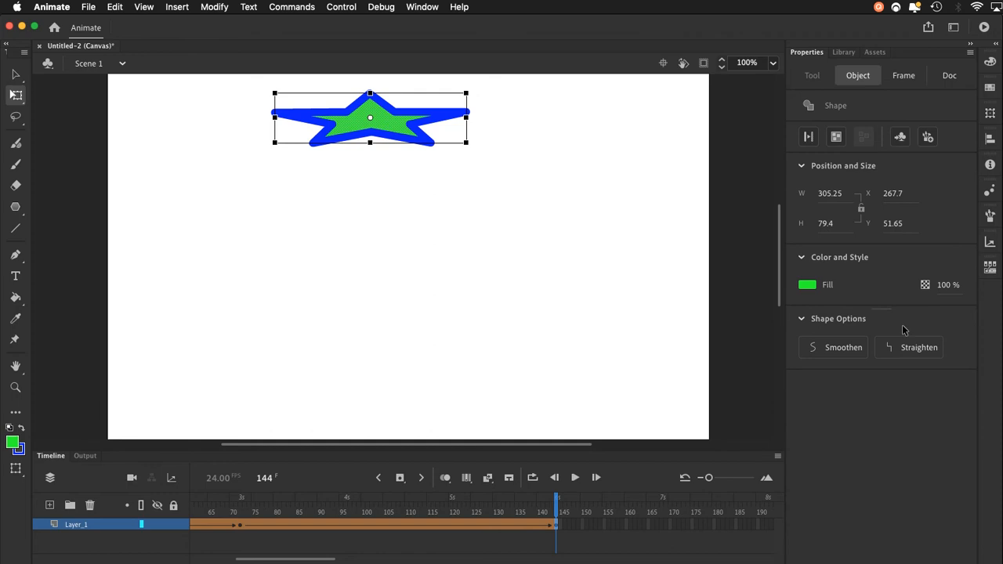
pyautogui.click(808, 285)
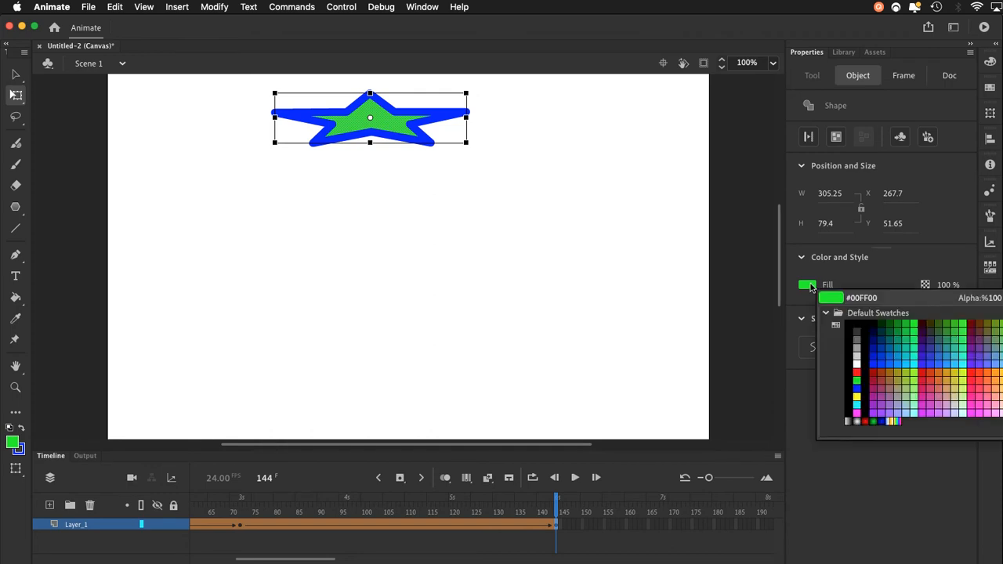
pyautogui.click(927, 392)
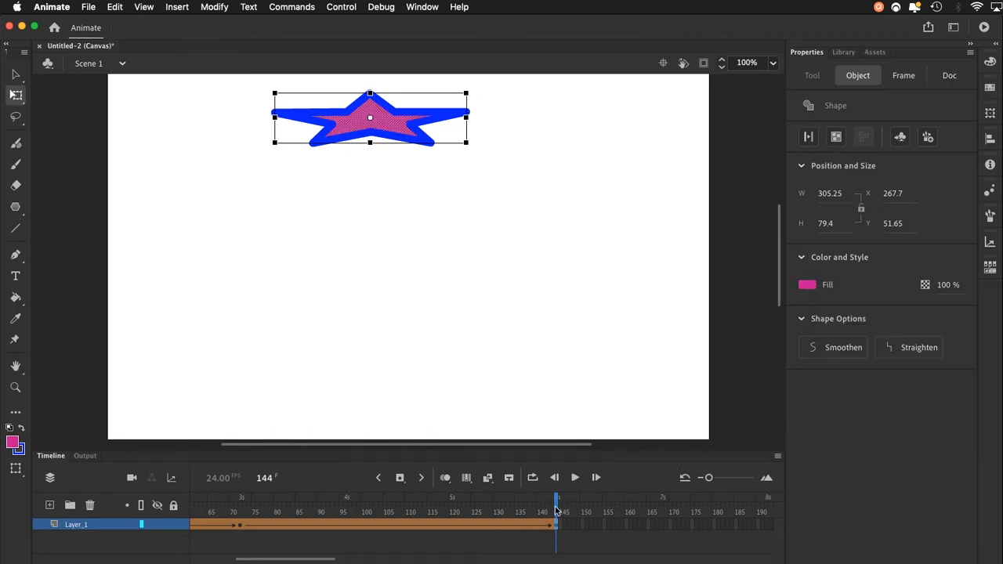
pyautogui.moveTo(557, 513); pyautogui.dragTo(147, 516)
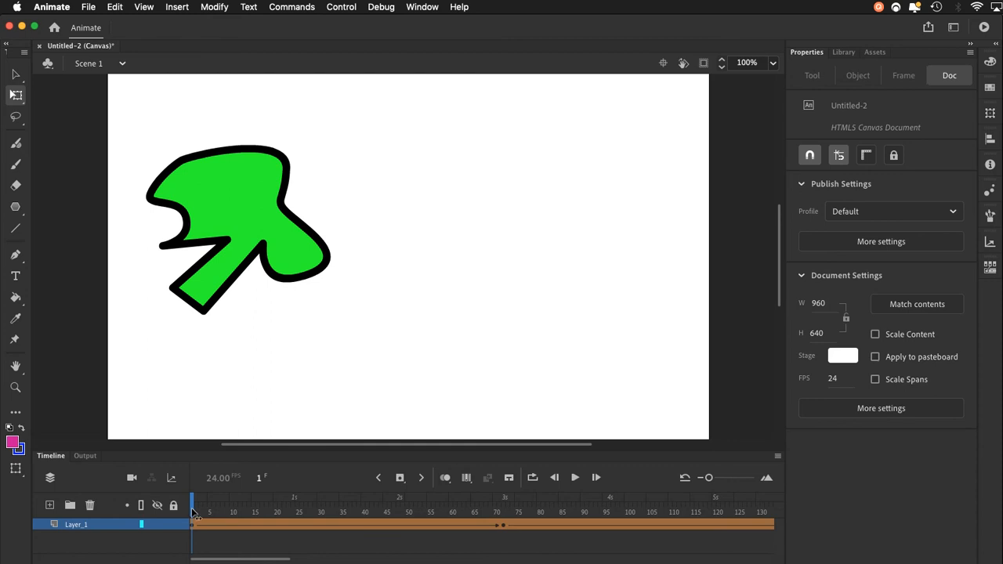
pyautogui.moveTo(194, 513)
pyautogui.mouseDown()
pyautogui.moveTo(486, 506)
pyautogui.moveTo(506, 508)
pyautogui.moveTo(193, 513)
pyautogui.moveTo(508, 521)
pyautogui.moveTo(188, 523)
pyautogui.mouseUp()
# Add a shape hint on frame 1 and place it on the green shape's upper-left outline.
pyautogui.click(214, 8)
pyautogui.moveTo(237, 130)
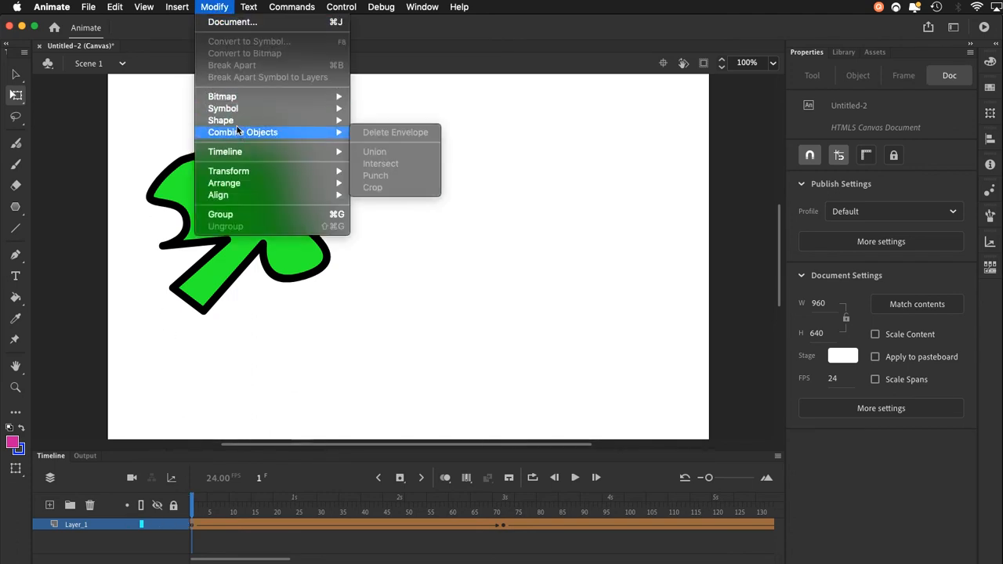
pyautogui.moveTo(280, 134)
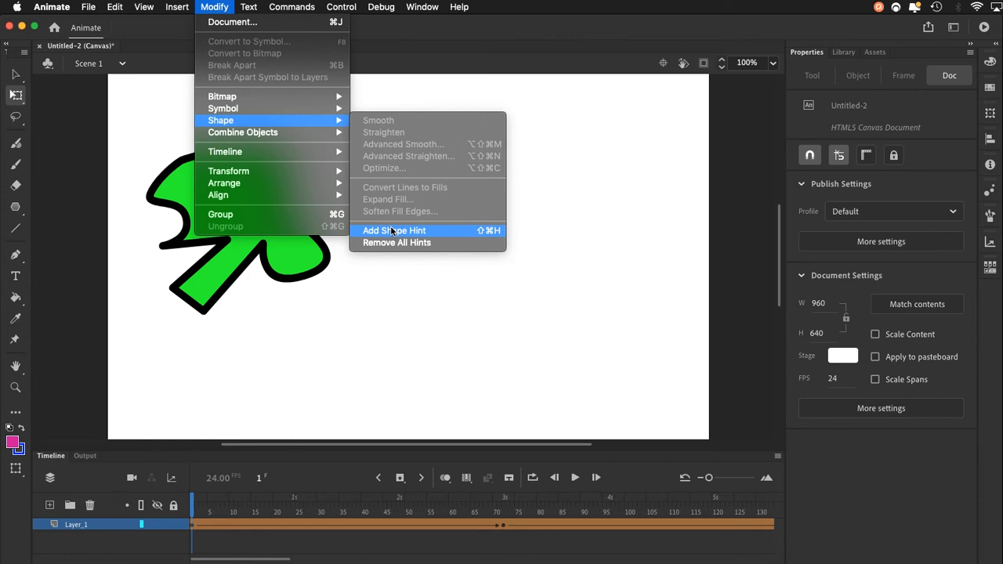
pyautogui.click(391, 230)
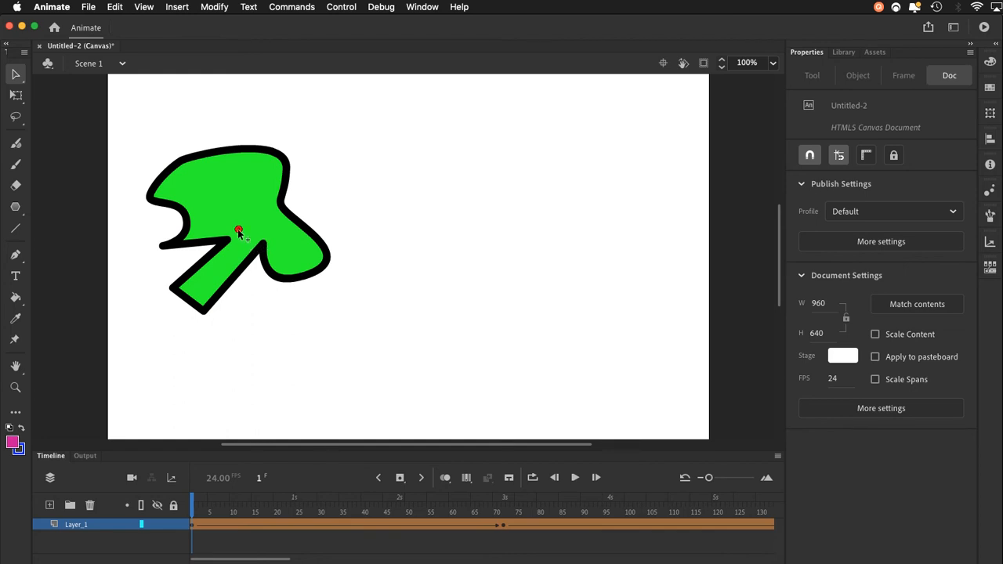
pyautogui.moveTo(238, 231); pyautogui.dragTo(189, 162)
# Add two more shape hints on frame 1, one at the notch on the green shape's right side and one at its lower inner corner.
pyautogui.click(219, 8)
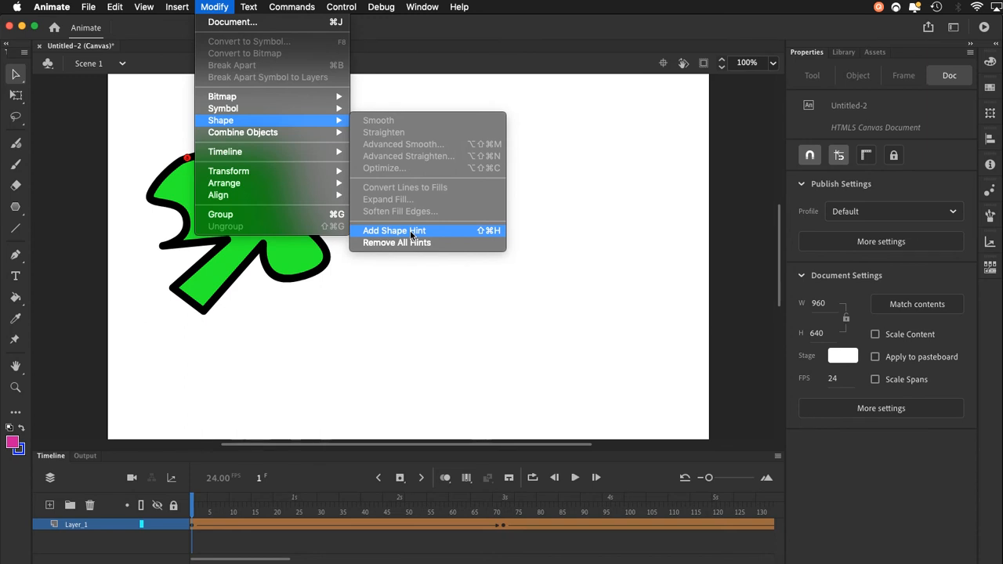
pyautogui.click(468, 231)
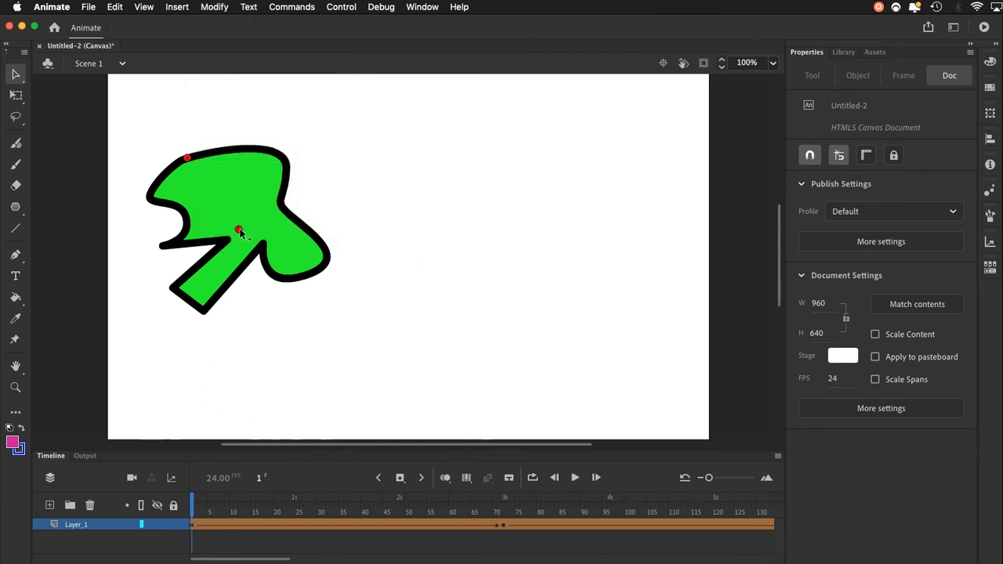
pyautogui.moveTo(239, 233); pyautogui.dragTo(280, 201)
pyautogui.click(208, 7)
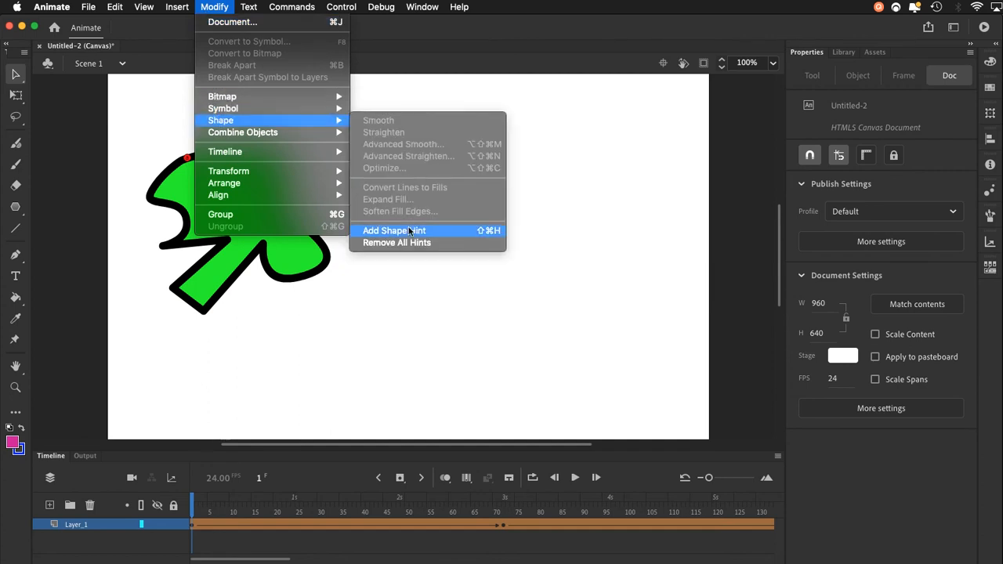
pyautogui.click(408, 229)
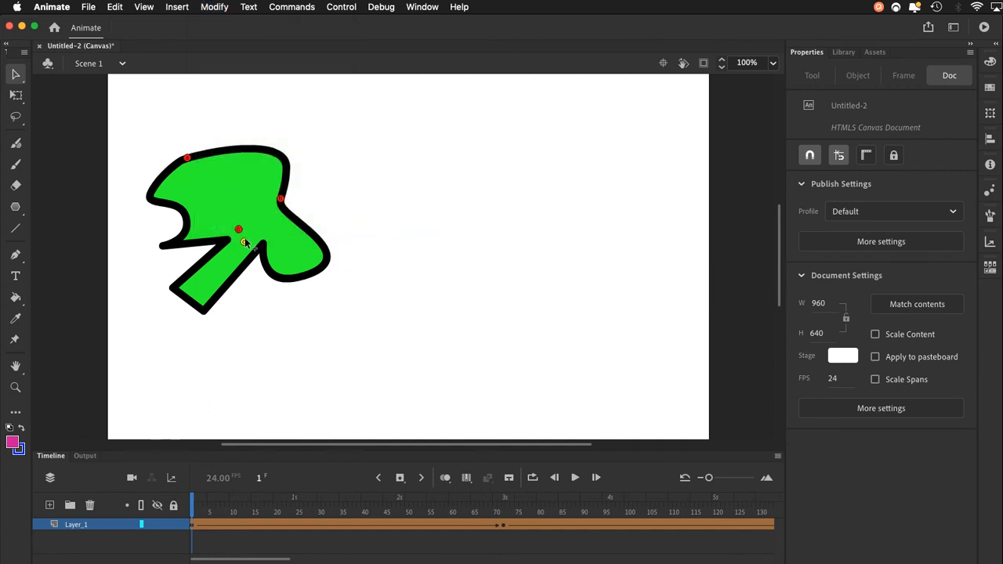
pyautogui.moveTo(243, 242); pyautogui.dragTo(263, 250)
# Add two further shape hints on frame 1, one at the green shape's bottom tip and one at its pointed left tip.
pyautogui.click(214, 6)
pyautogui.moveTo(227, 120)
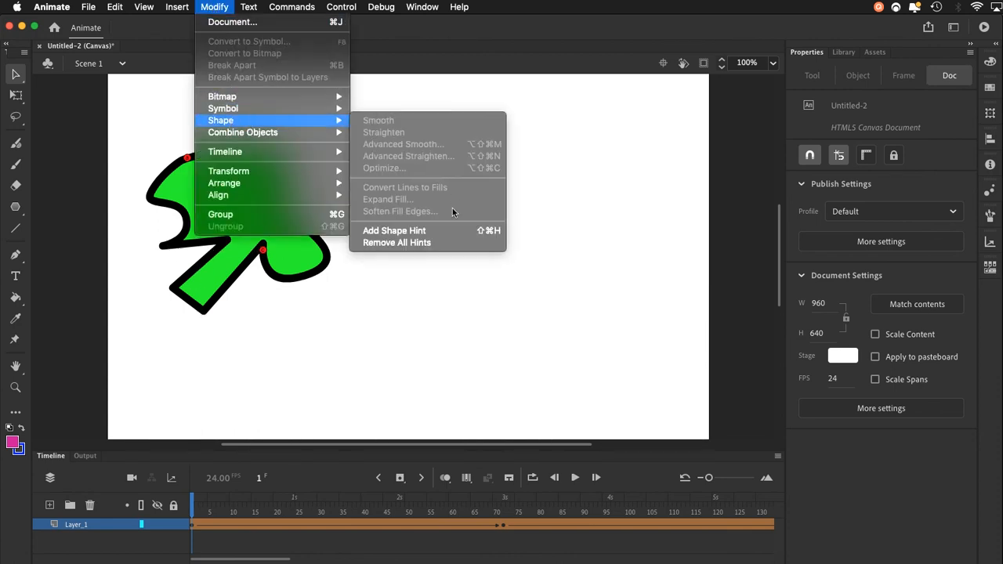
pyautogui.click(374, 231)
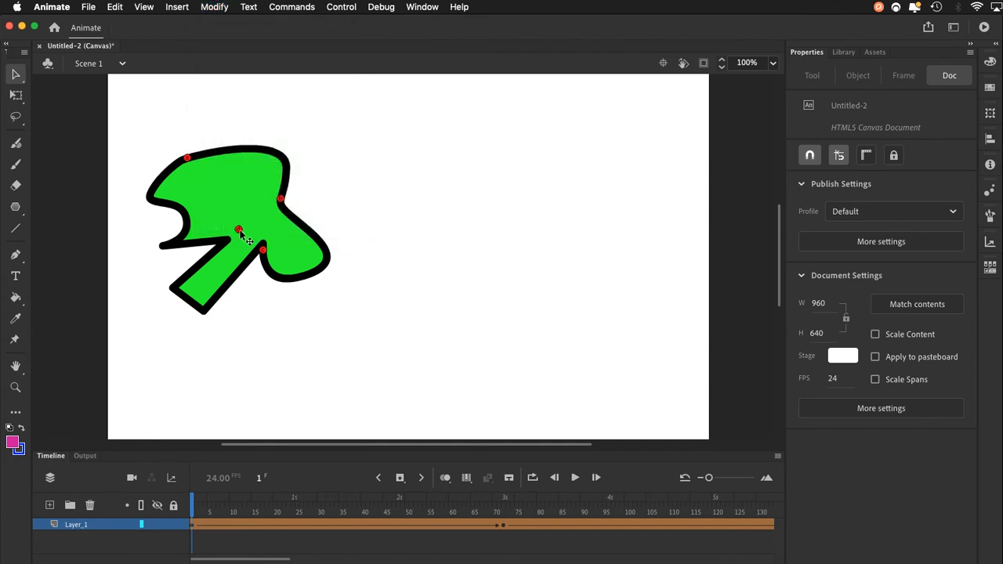
pyautogui.moveTo(239, 231); pyautogui.dragTo(203, 311)
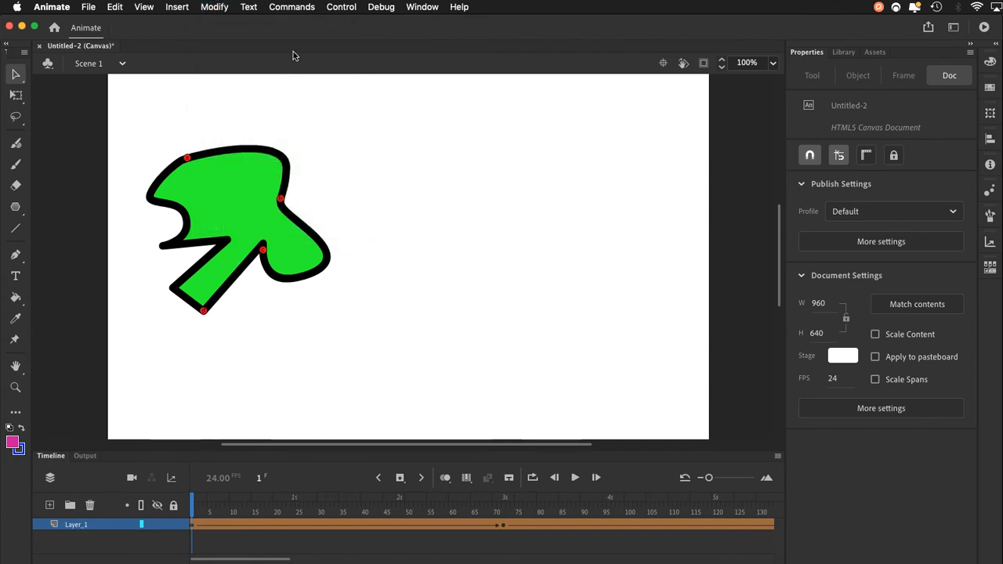
pyautogui.click(214, 6)
pyautogui.moveTo(243, 122)
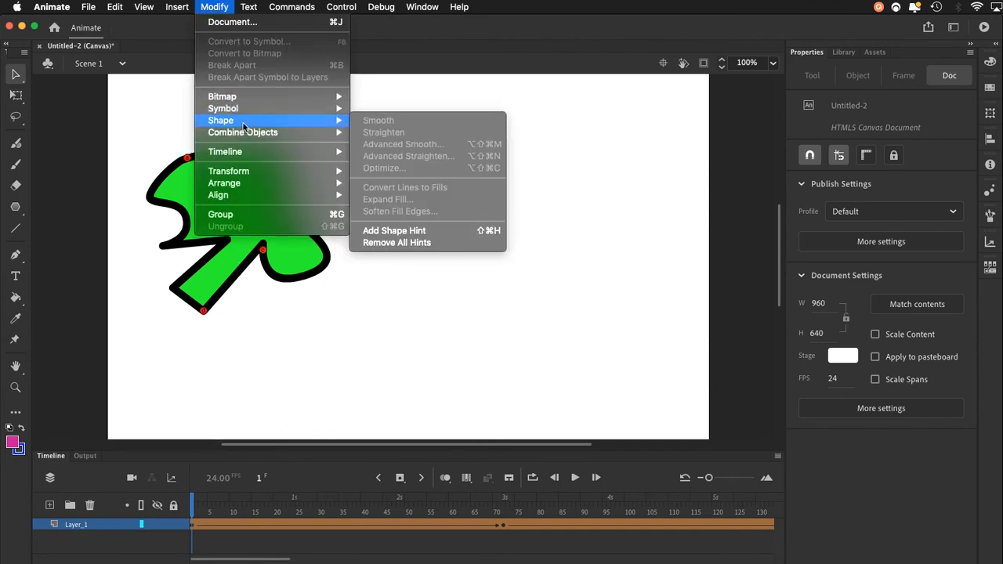
pyautogui.click(371, 230)
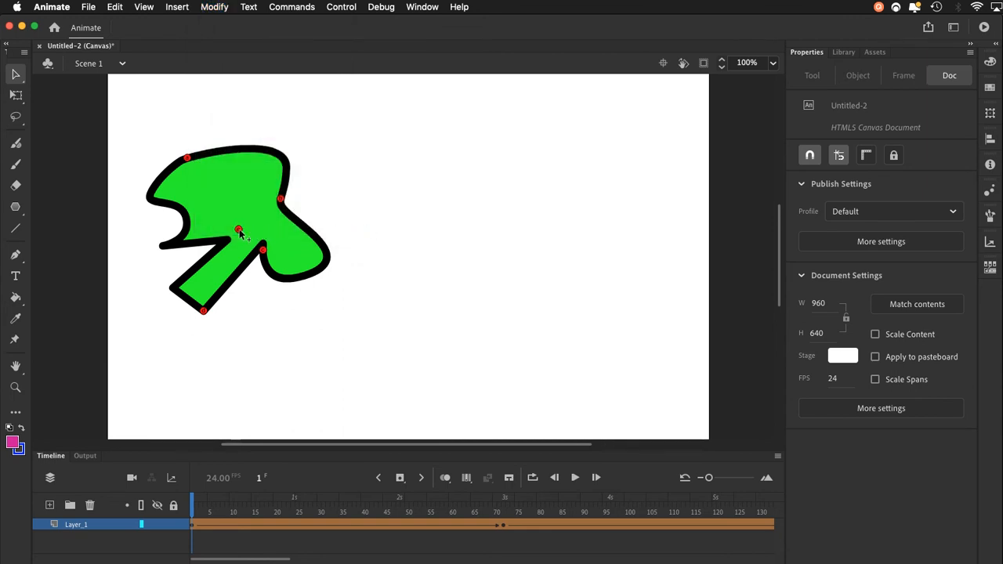
pyautogui.moveTo(238, 229); pyautogui.dragTo(163, 247)
# Place the topmost stacked shape hint on the star's lower-left point at frame 72 and check its match on frame 1.
pyautogui.click(503, 514)
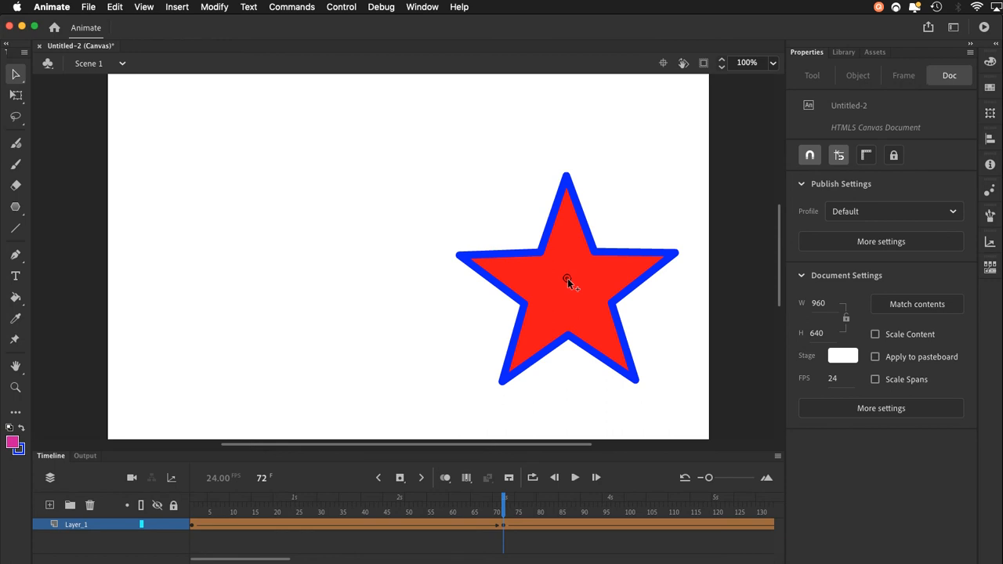
pyautogui.moveTo(569, 283); pyautogui.dragTo(505, 384)
pyautogui.moveTo(504, 500); pyautogui.dragTo(194, 500)
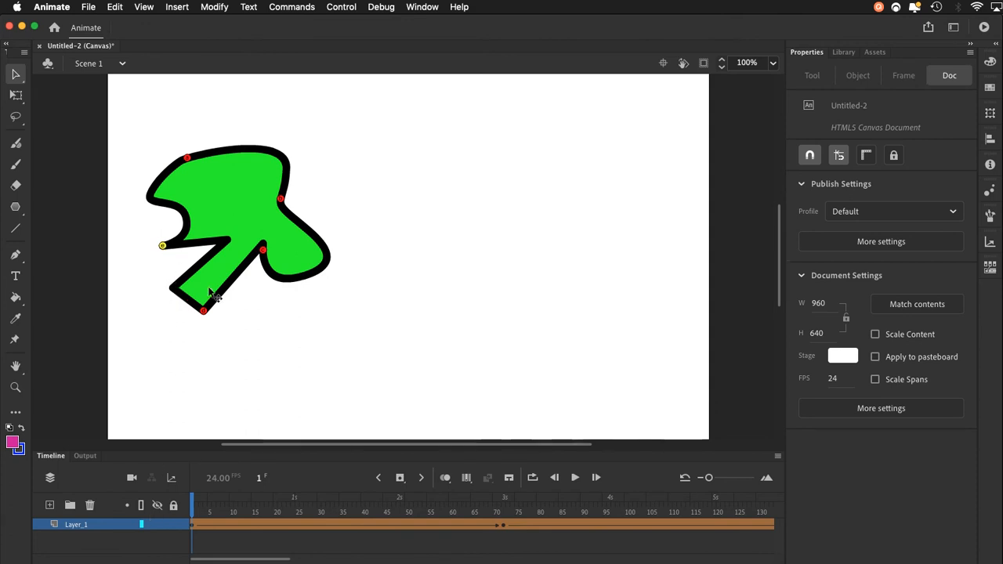
# Place the remaining four shape hints on the star's lower-right, right, top and left points at frame 72 and compare both keyframes.
pyautogui.click(503, 516)
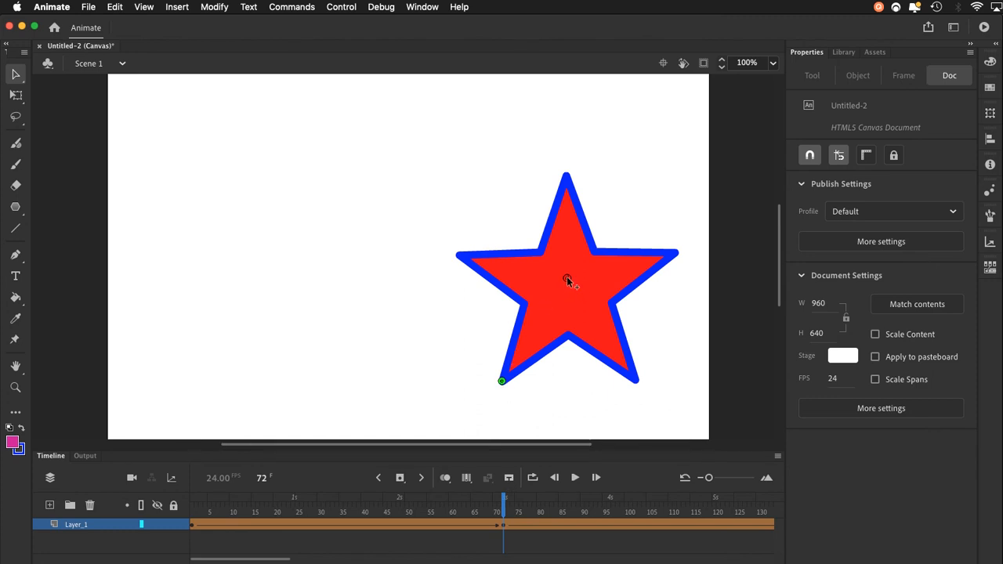
pyautogui.click(635, 381)
pyautogui.click(662, 262)
pyautogui.moveTo(658, 260); pyautogui.dragTo(672, 256)
pyautogui.moveTo(568, 279); pyautogui.dragTo(570, 178)
pyautogui.moveTo(567, 280); pyautogui.dragTo(457, 257)
pyautogui.click(196, 511)
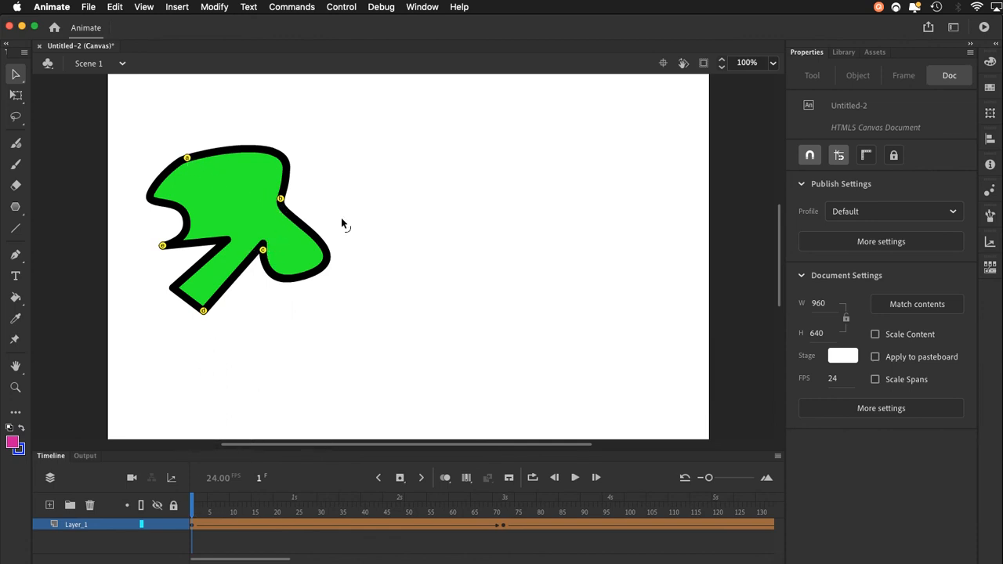
pyautogui.click(502, 514)
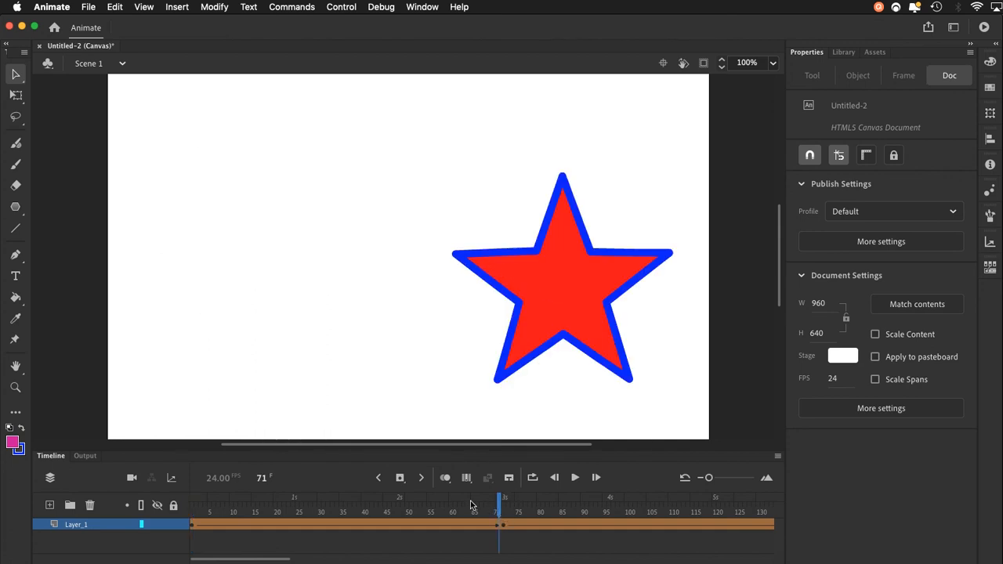
pyautogui.click(196, 510)
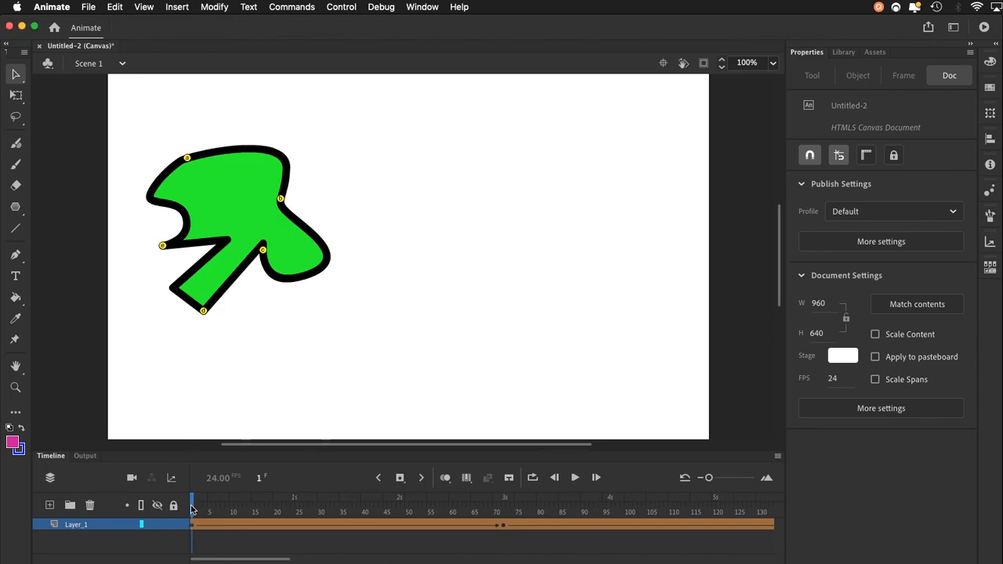
# Scrub the morph and reposition two shape hints on frame 1 to the green shape's top edge and lower-left corner.
pyautogui.moveTo(193, 509); pyautogui.dragTo(166, 537)
pyautogui.click(195, 511)
pyautogui.moveTo(194, 511); pyautogui.dragTo(165, 503)
pyautogui.moveTo(188, 157)
pyautogui.mouseDown()
pyautogui.moveTo(173, 287)
pyautogui.moveTo(215, 241)
pyautogui.moveTo(215, 152)
pyautogui.mouseUp()
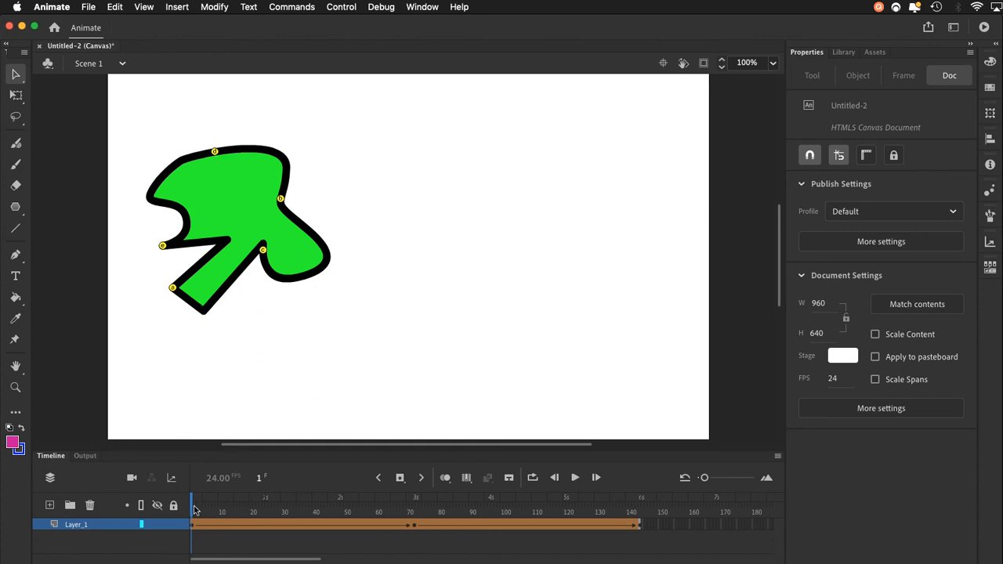
pyautogui.moveTo(195, 512)
pyautogui.mouseDown()
pyautogui.moveTo(413, 513)
pyautogui.moveTo(201, 515)
pyautogui.moveTo(401, 515)
pyautogui.moveTo(196, 523)
pyautogui.mouseUp()
pyautogui.click(208, 502)
pyautogui.moveTo(203, 505); pyautogui.dragTo(166, 533)
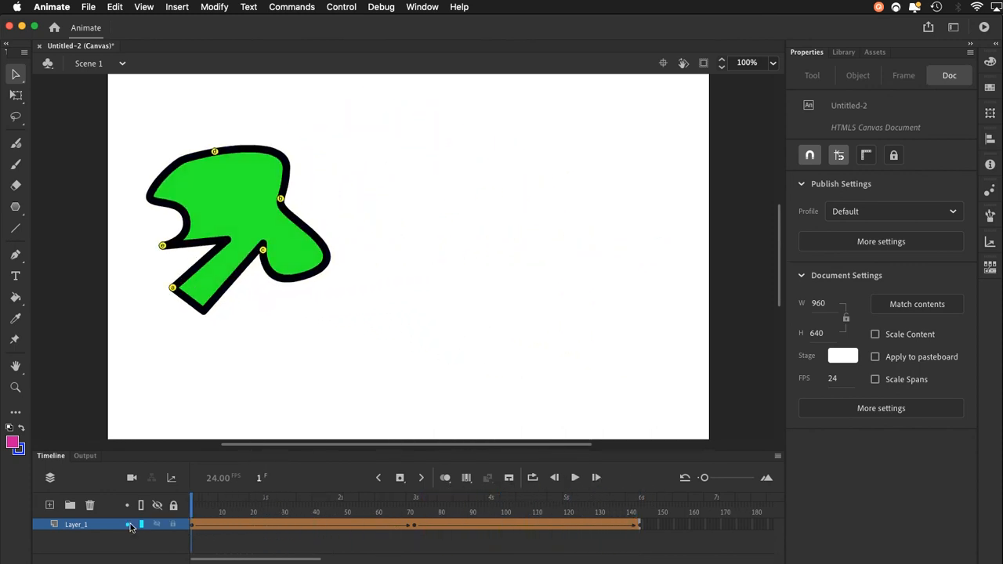